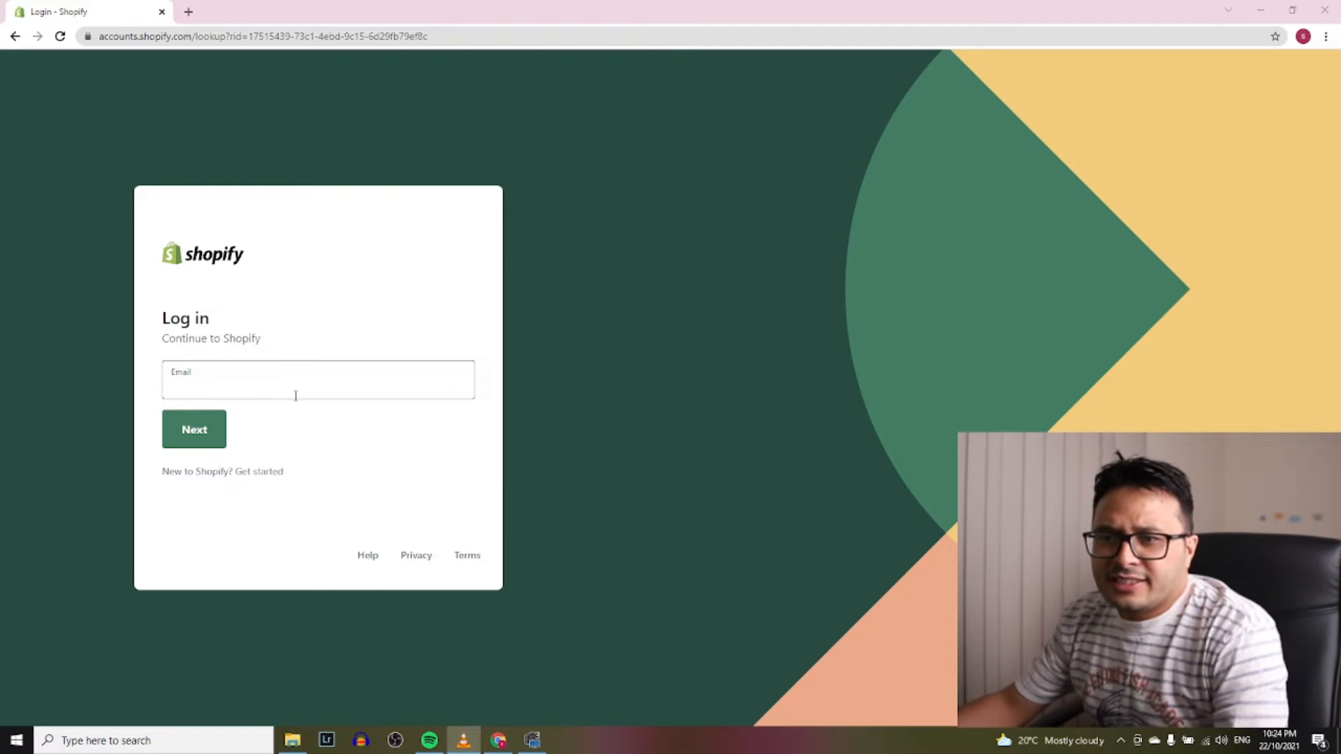
Enter the account e-mail, continue, and log in to Shopify with the account password
{"action": "left_click", "coordinate": [293, 389]}
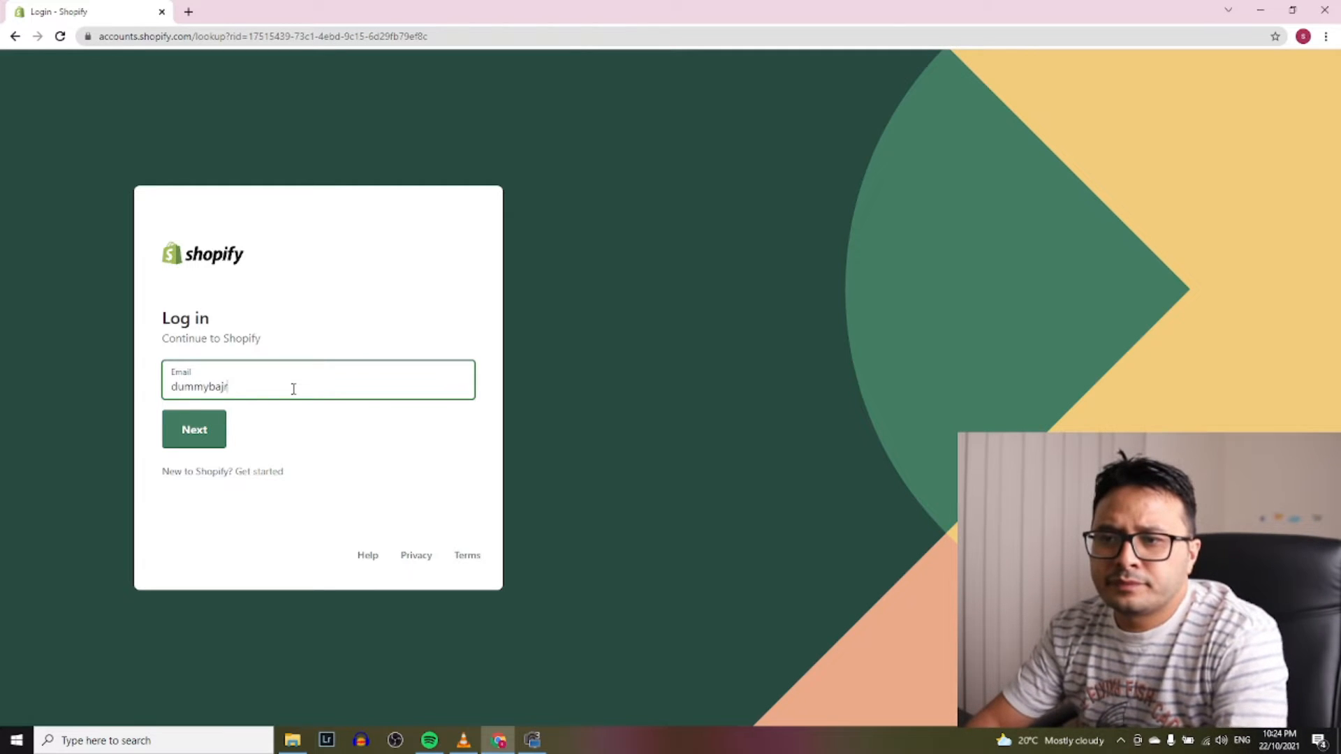
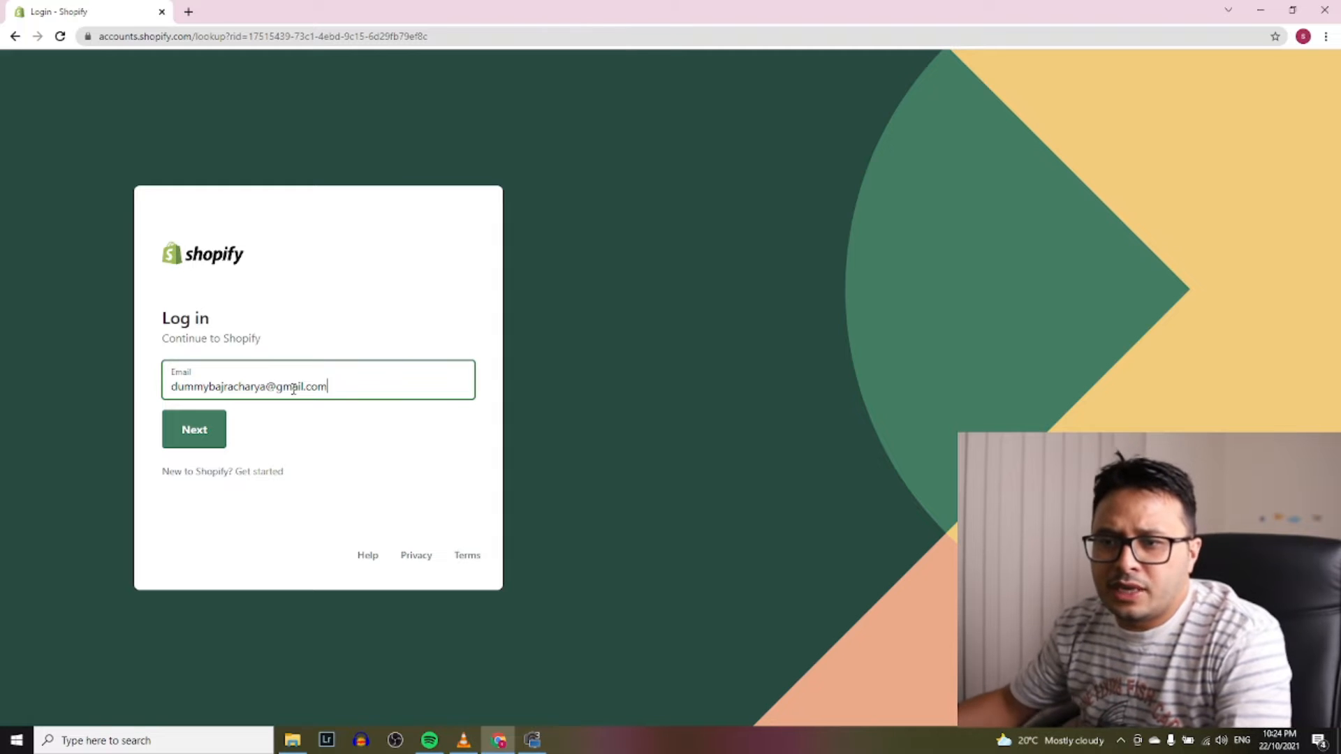
{"action": "left_click", "coordinate": [204, 440]}
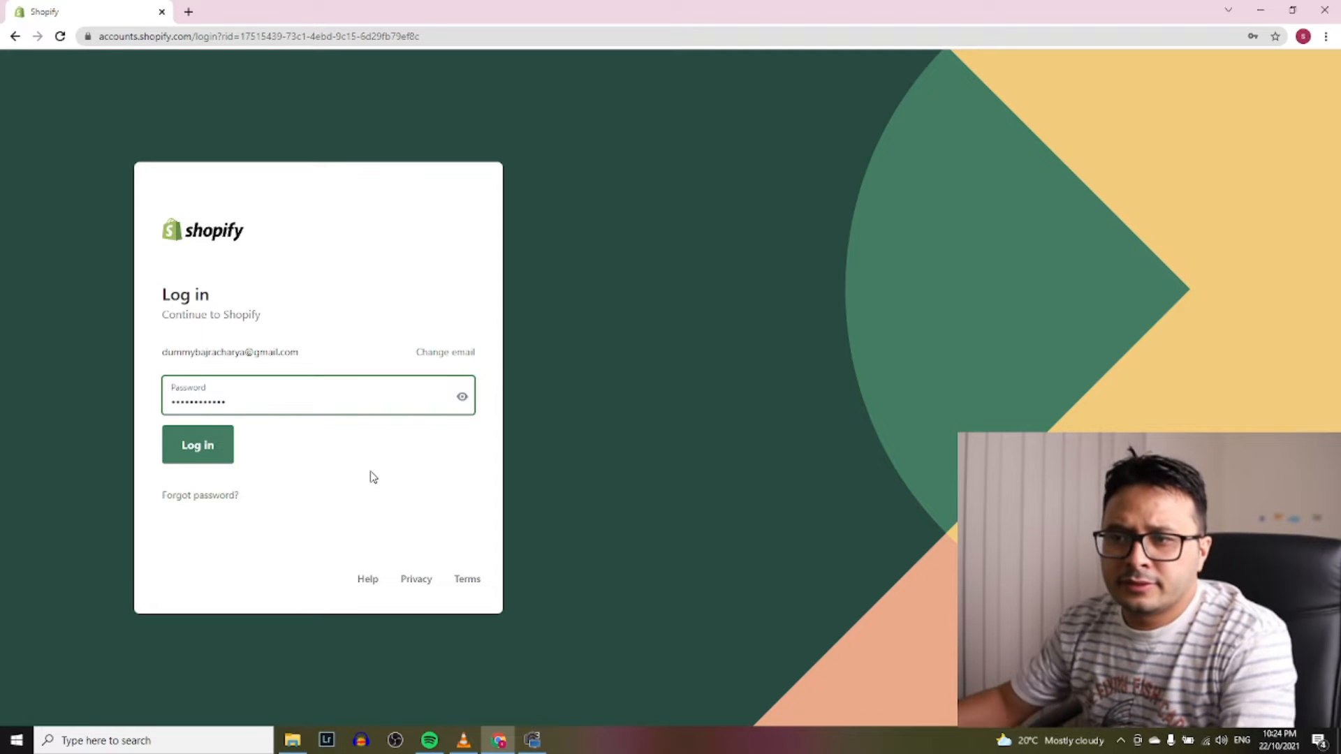
{"action": "left_click", "coordinate": [203, 446]}
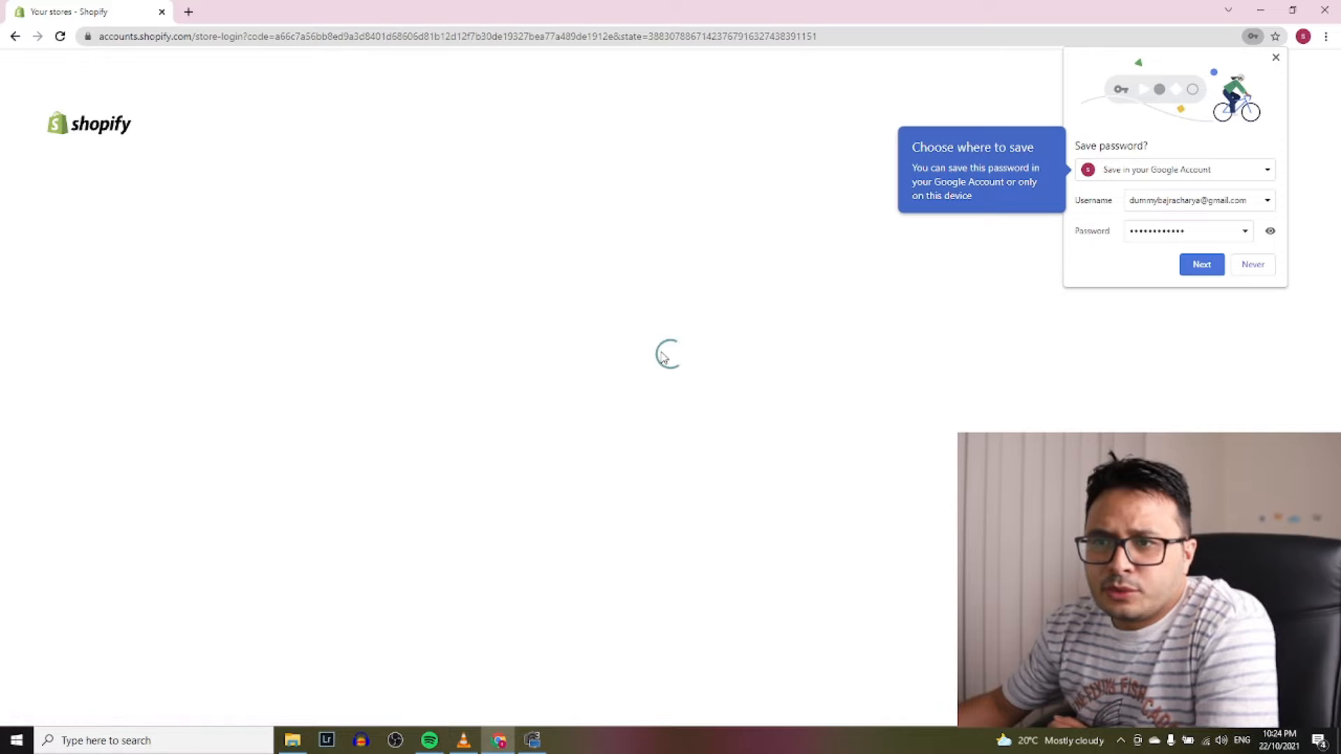
Open the Test Dummy Store 2021 admin, go to Products, and launch the storefront in a new tab
{"action": "left_click", "coordinate": [1275, 57]}
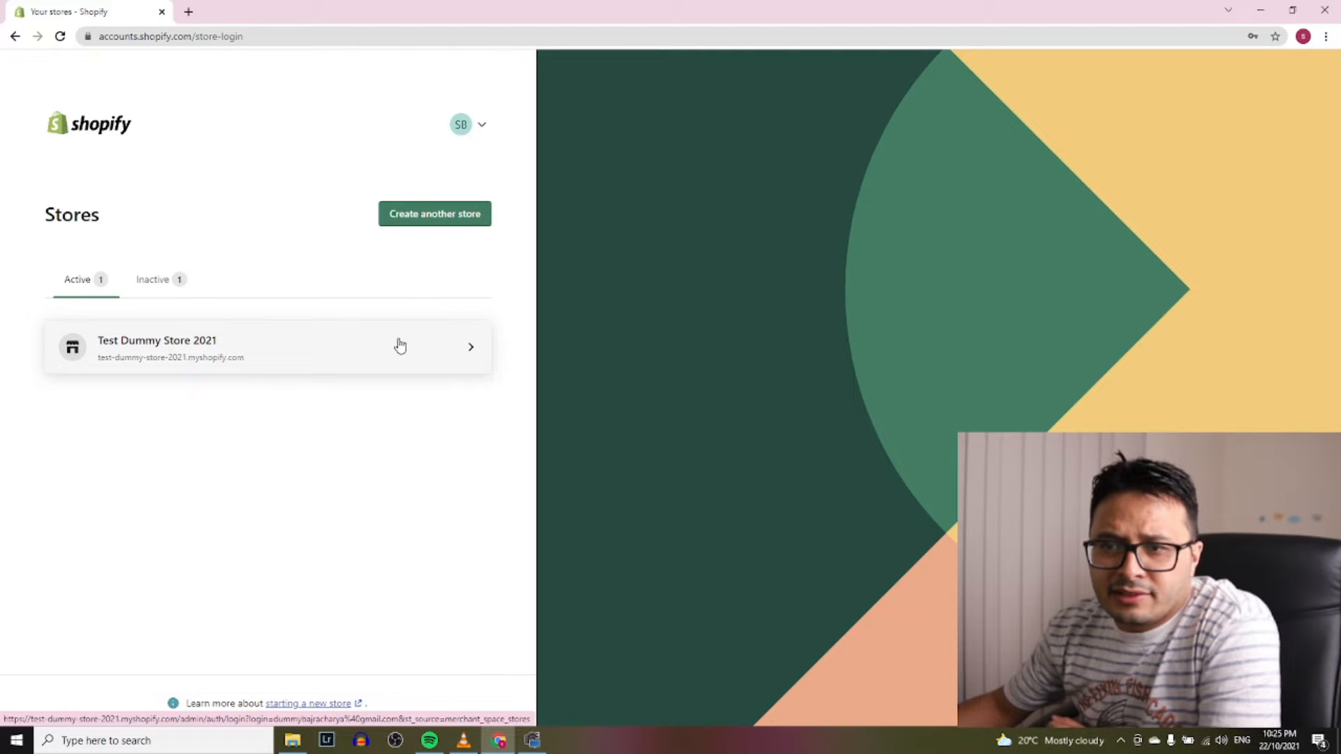
{"action": "left_click", "coordinate": [329, 343]}
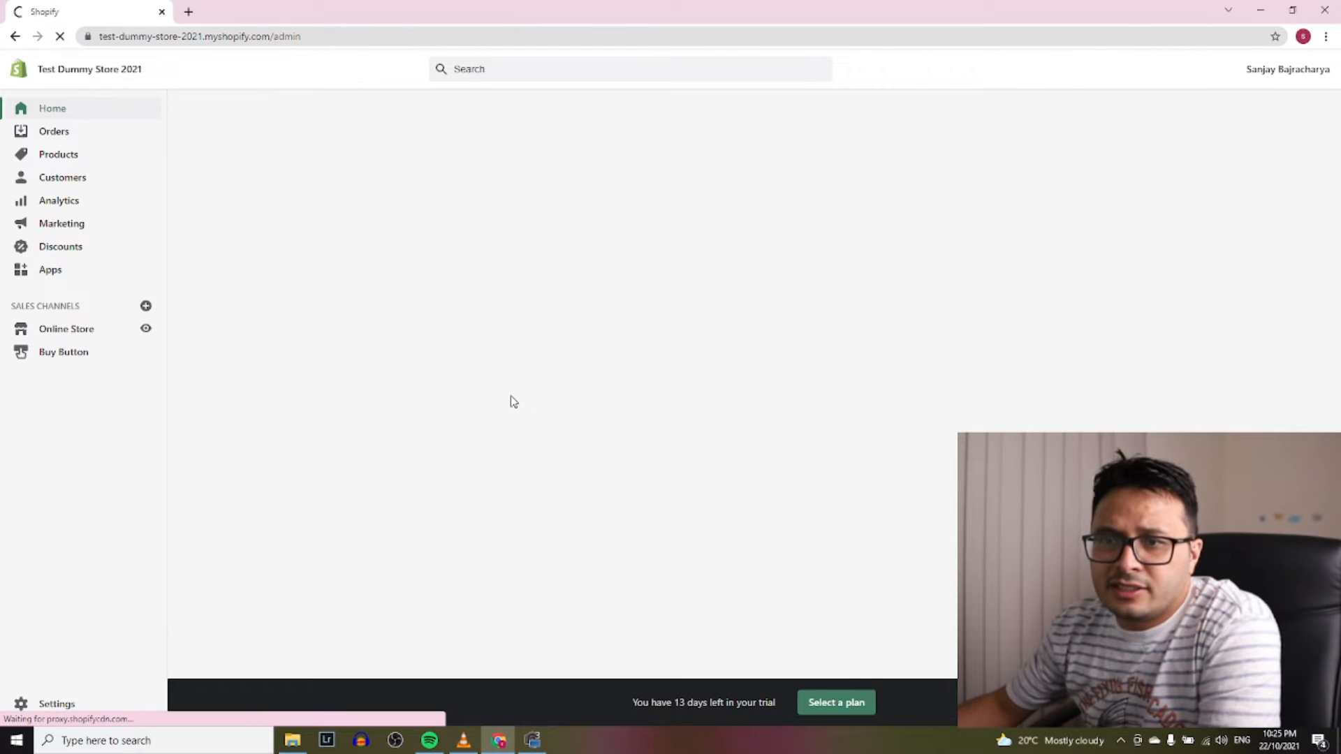
{"action": "left_click", "coordinate": [80, 332]}
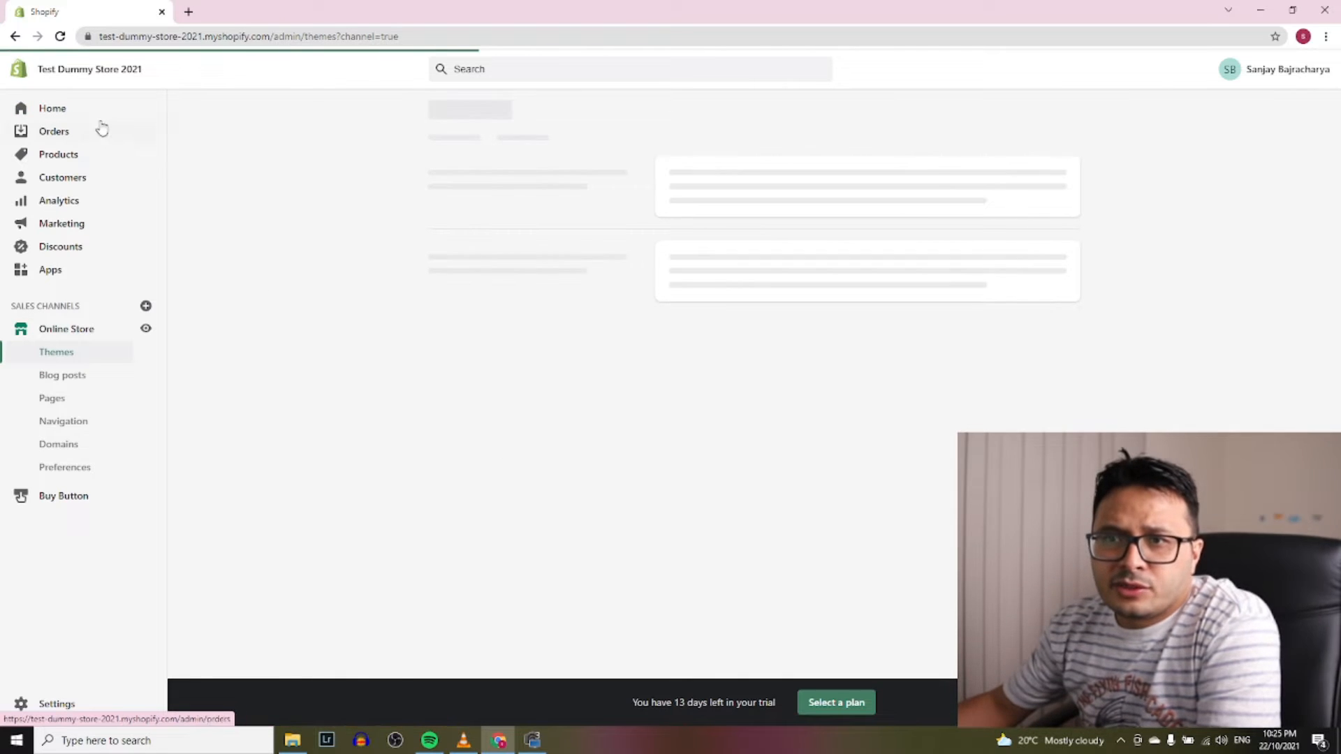
{"action": "left_click", "coordinate": [55, 116]}
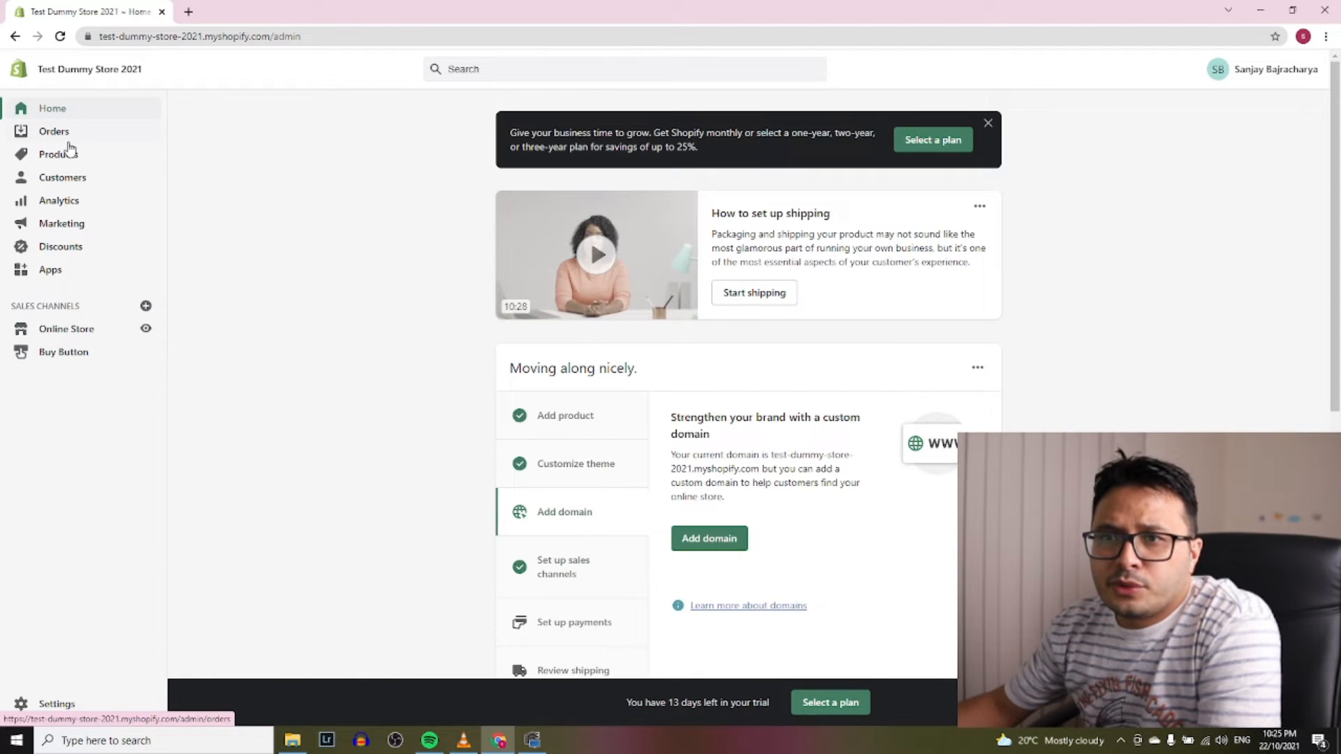
{"action": "left_click", "coordinate": [67, 155]}
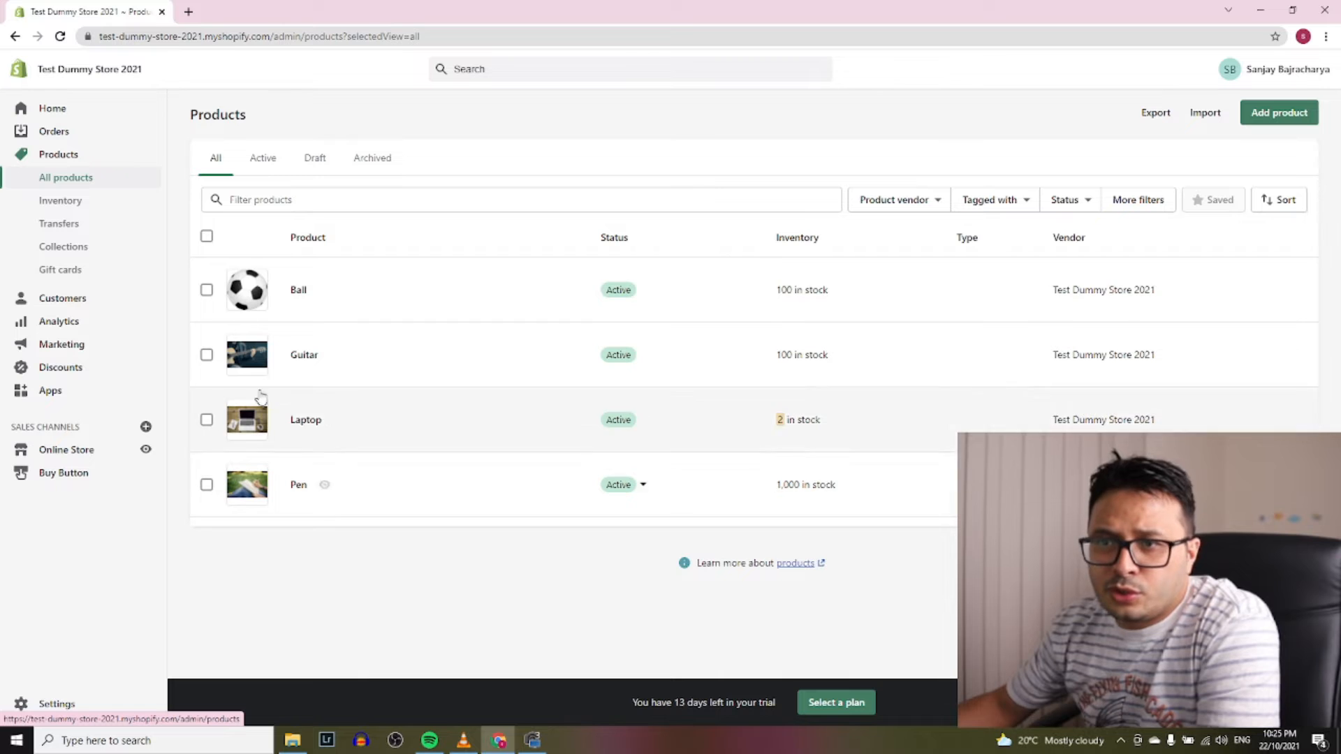
{"action": "left_click", "coordinate": [146, 449]}
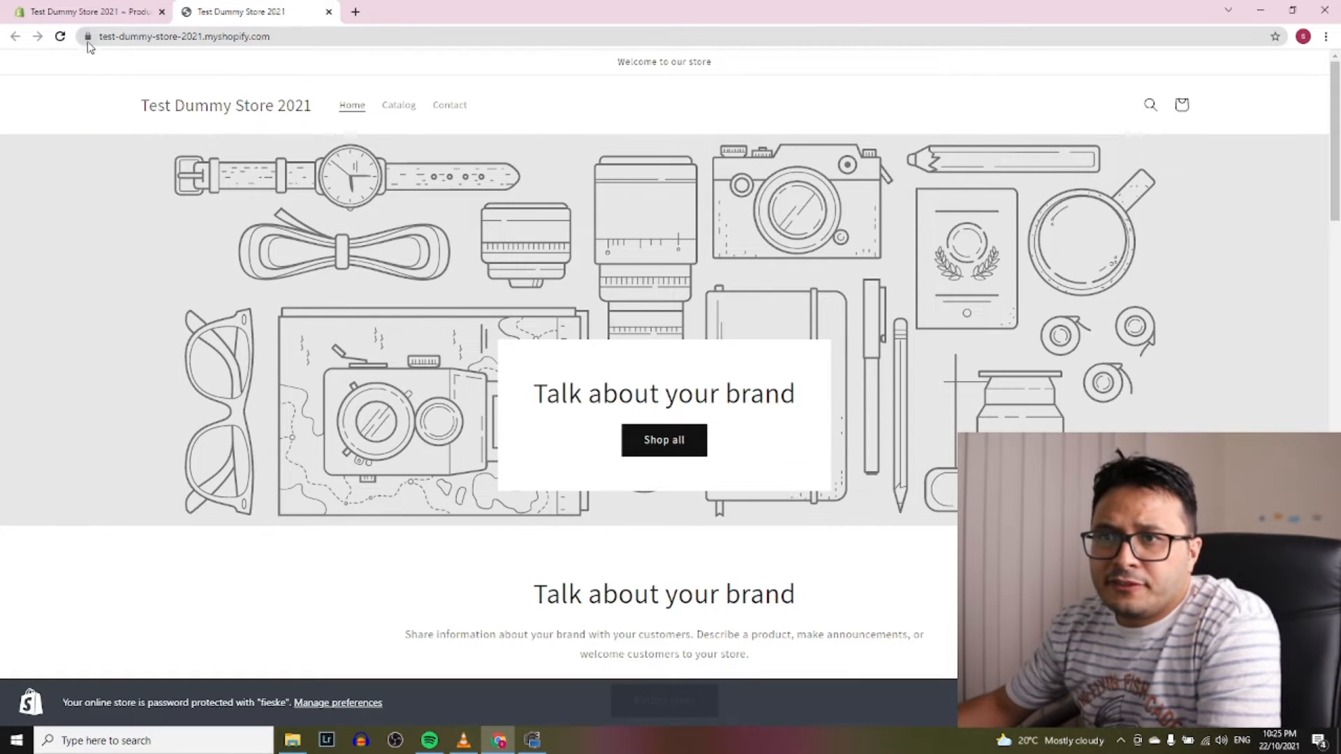
Browse the storefront to the Ball product page at $10.00 AUD, then return to the admin products list
{"action": "left_click", "coordinate": [310, 40]}
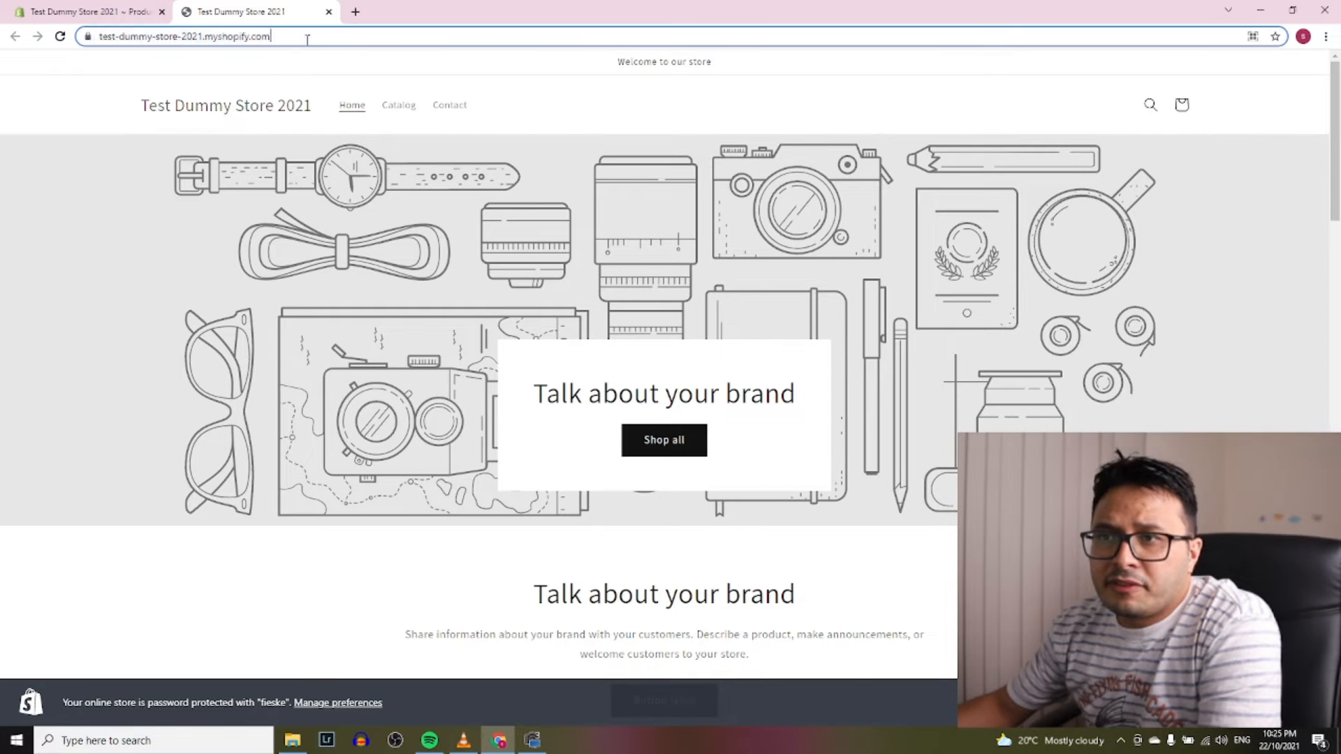
{"action": "scroll", "coordinate": [819, 263], "scroll_direction": "down", "scroll_amount": 4}
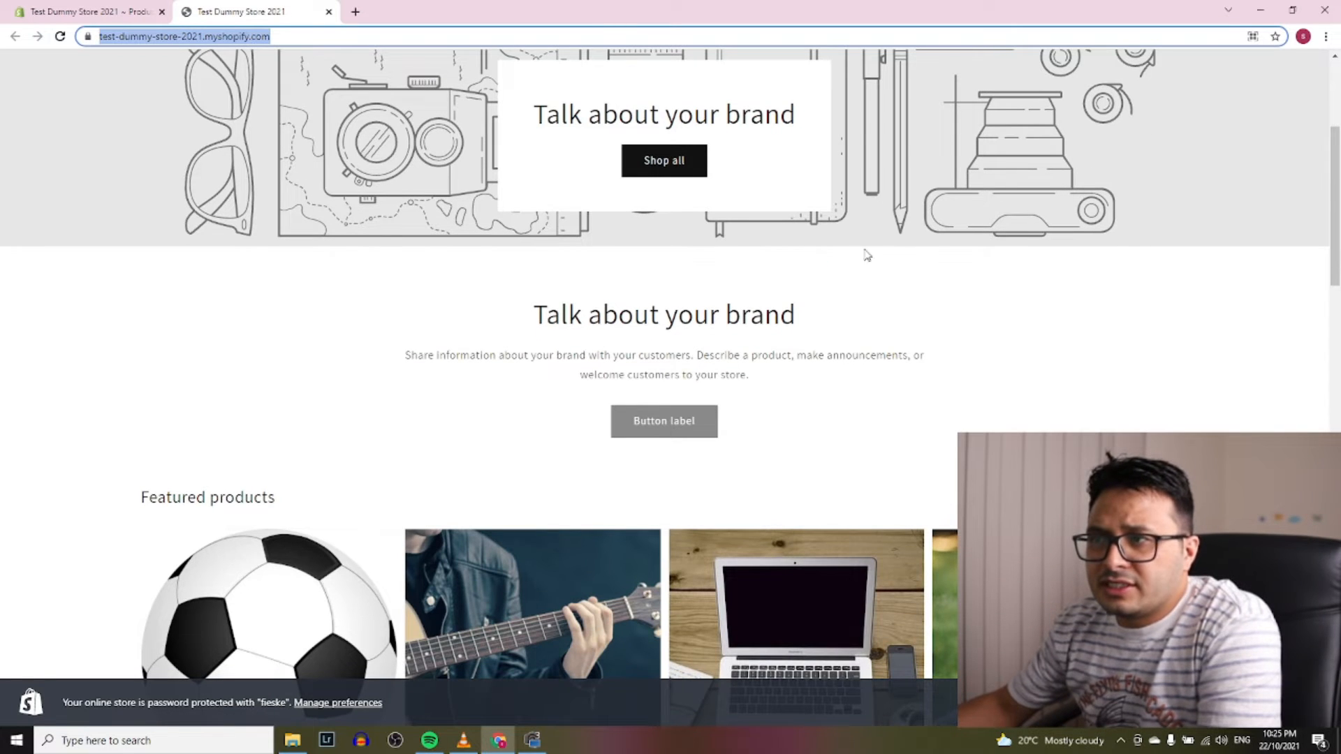
{"action": "scroll", "coordinate": [930, 243], "scroll_direction": "down", "scroll_amount": 4}
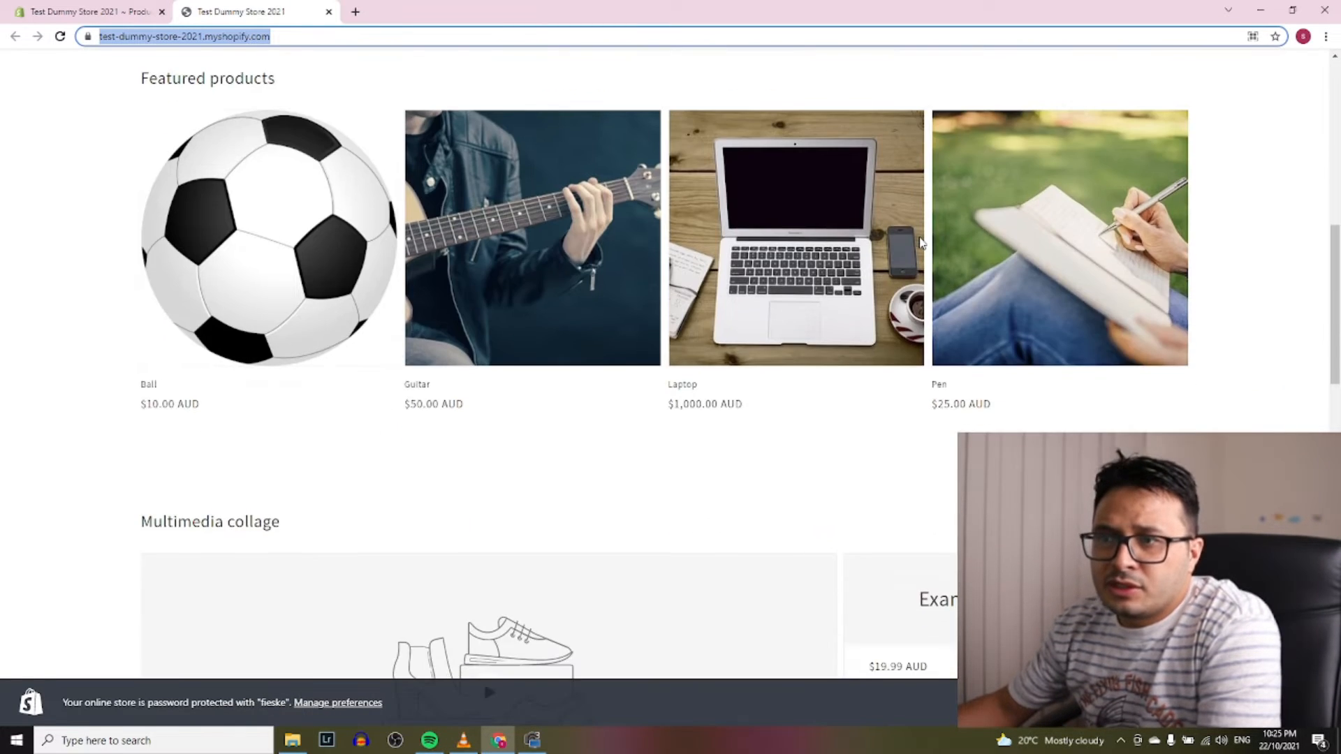
{"action": "scroll", "coordinate": [921, 242], "scroll_direction": "up", "scroll_amount": 5}
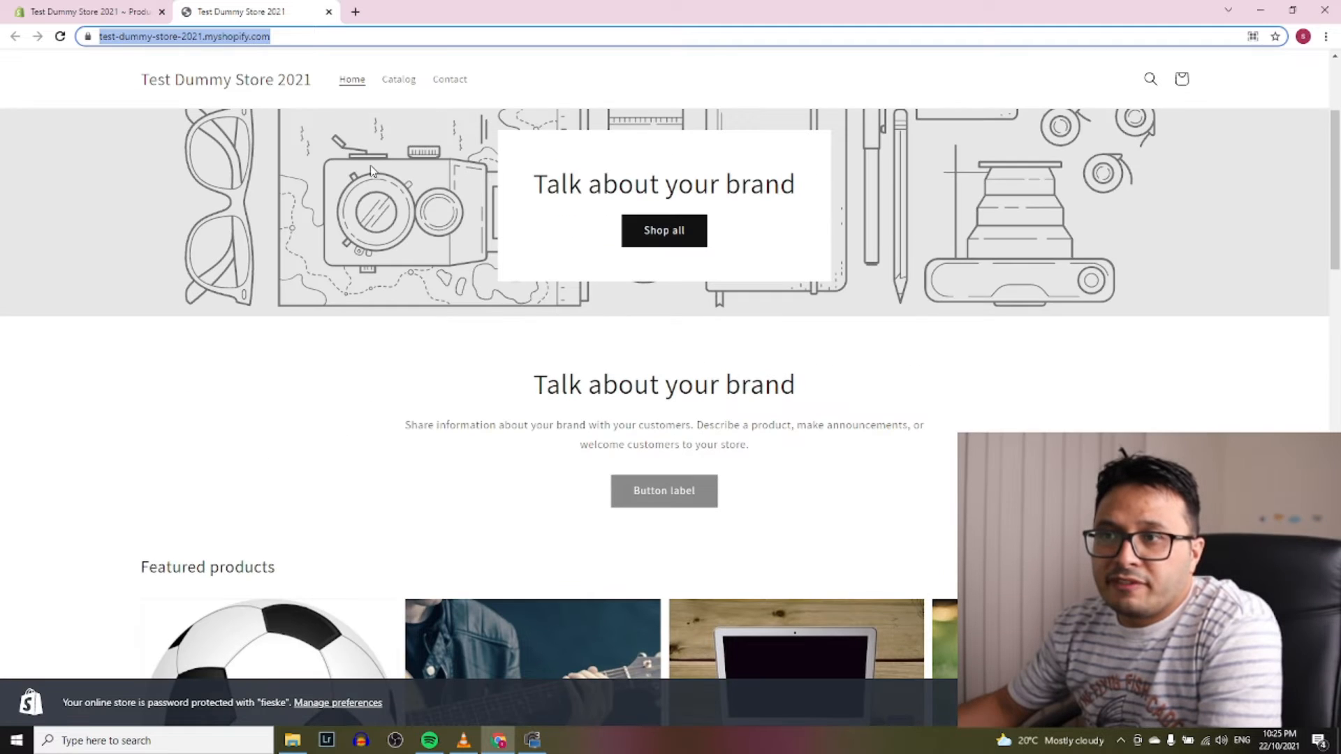
{"action": "scroll", "coordinate": [558, 209], "scroll_direction": "down", "scroll_amount": 5}
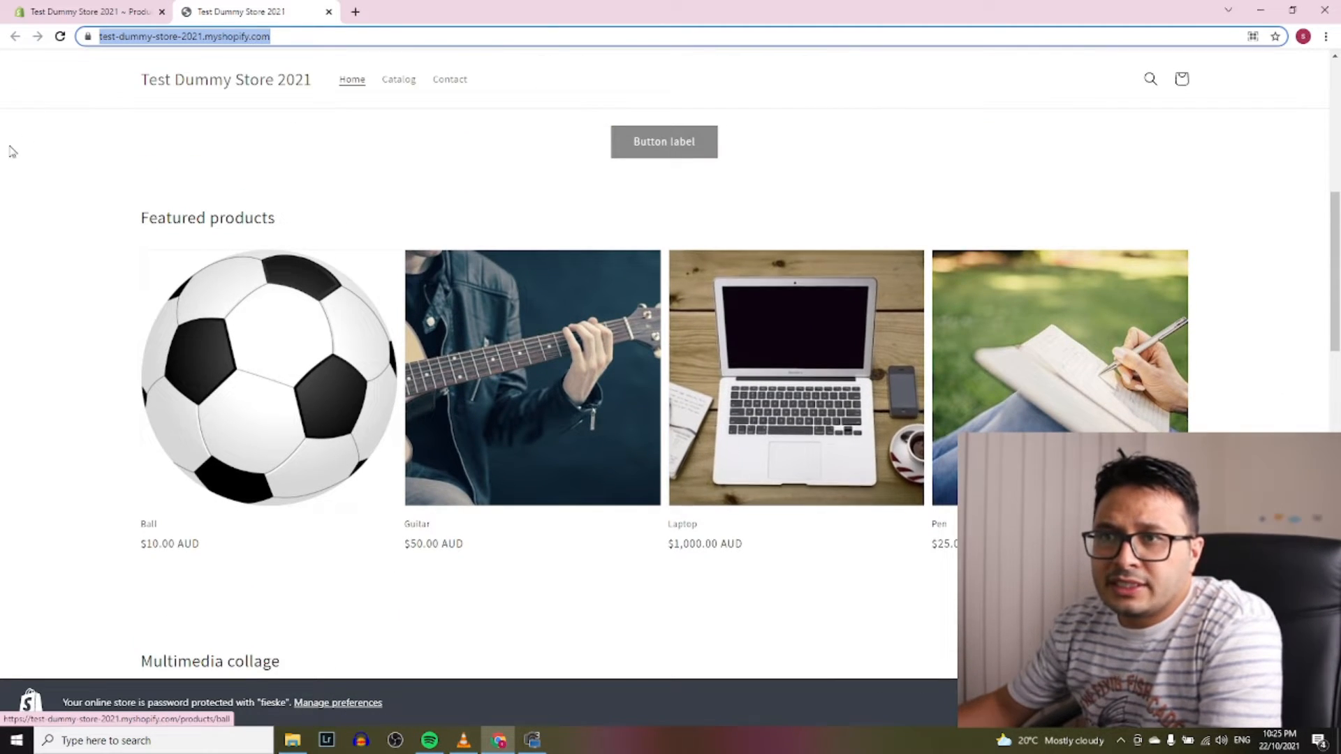
{"action": "scroll", "coordinate": [1013, 349], "scroll_direction": "down", "scroll_amount": 1}
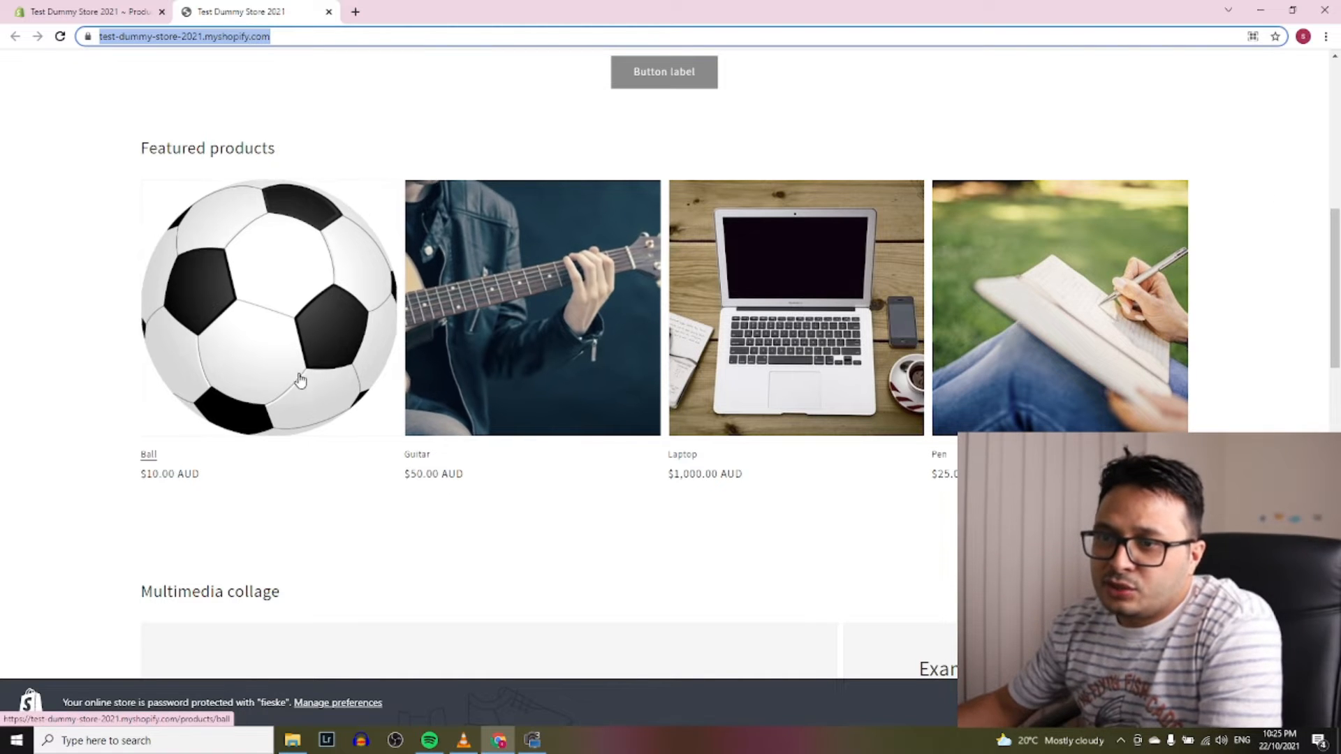
{"action": "left_click", "coordinate": [254, 380]}
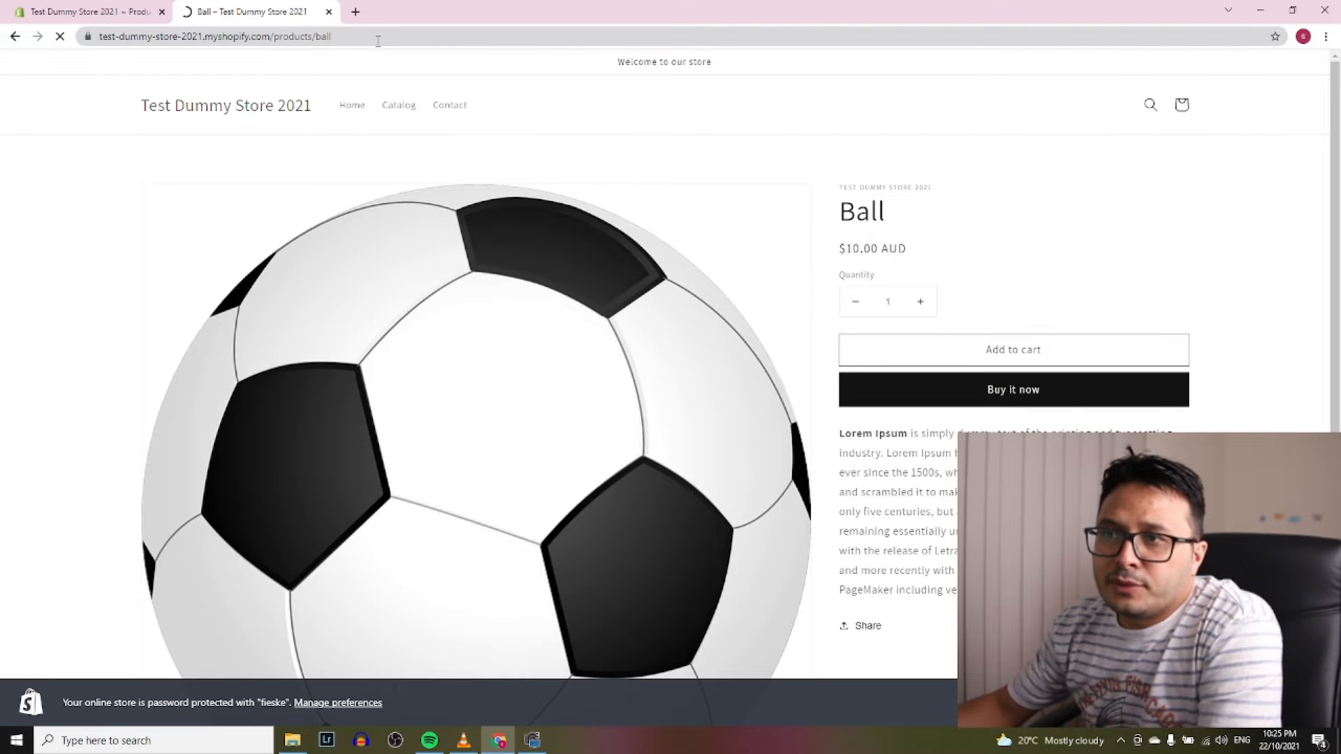
{"action": "left_click_drag", "start_coordinate": [377, 37], "coordinate": [1, 35]}
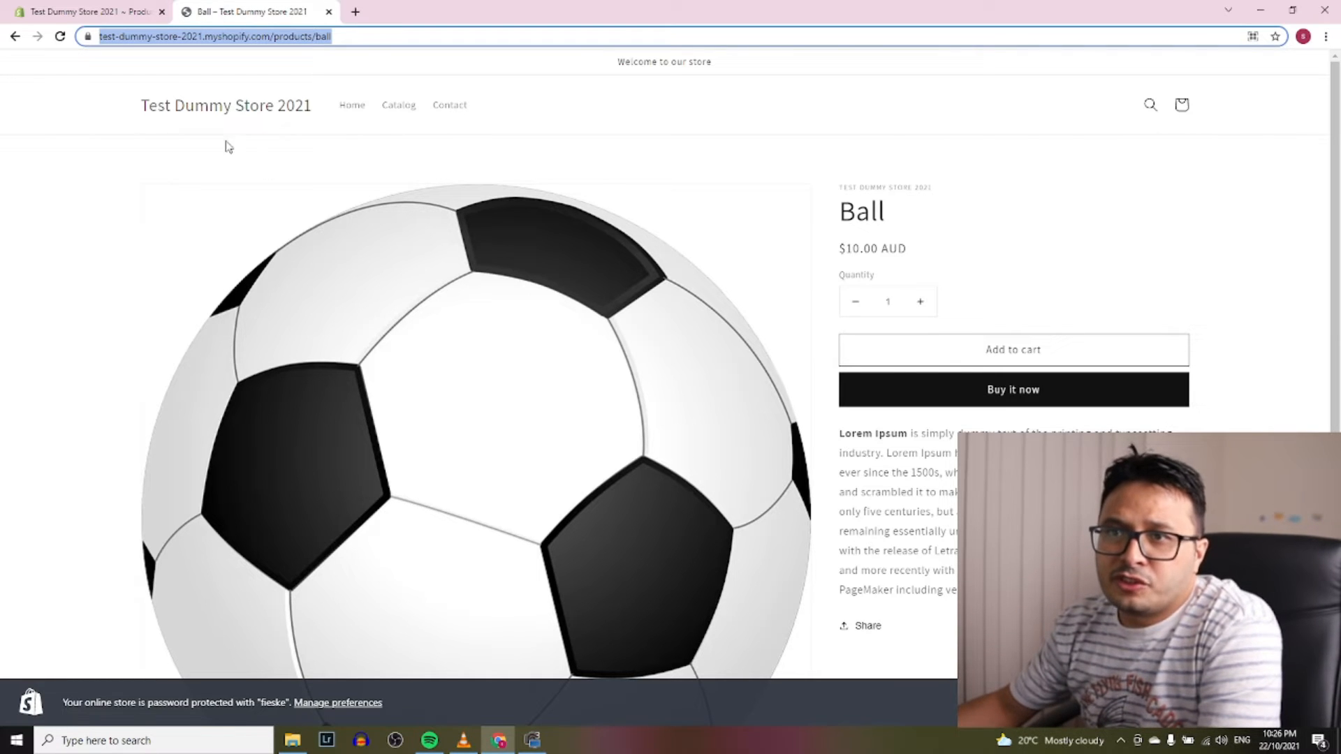
{"action": "left_click", "coordinate": [126, 12]}
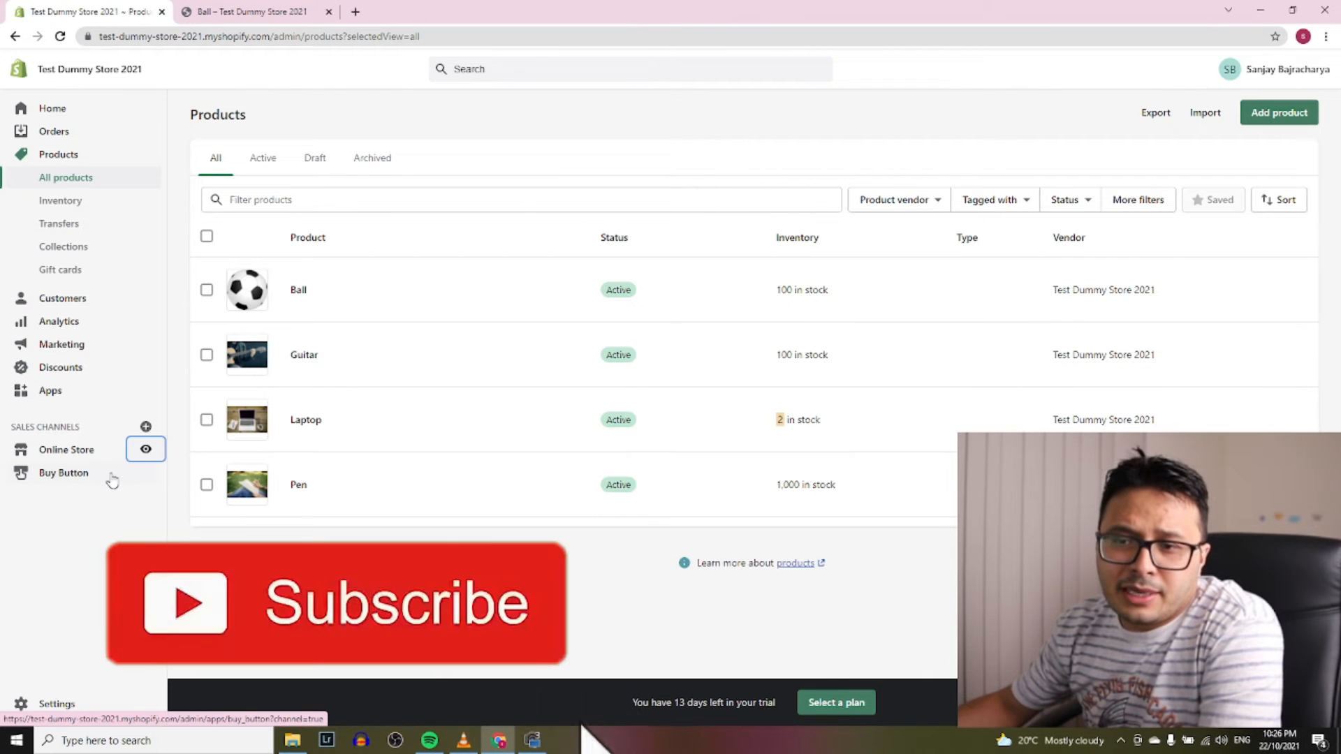
From Manage sales channels, search the admin for 'buy' and open the Buy Button channel
{"action": "left_click", "coordinate": [145, 426]}
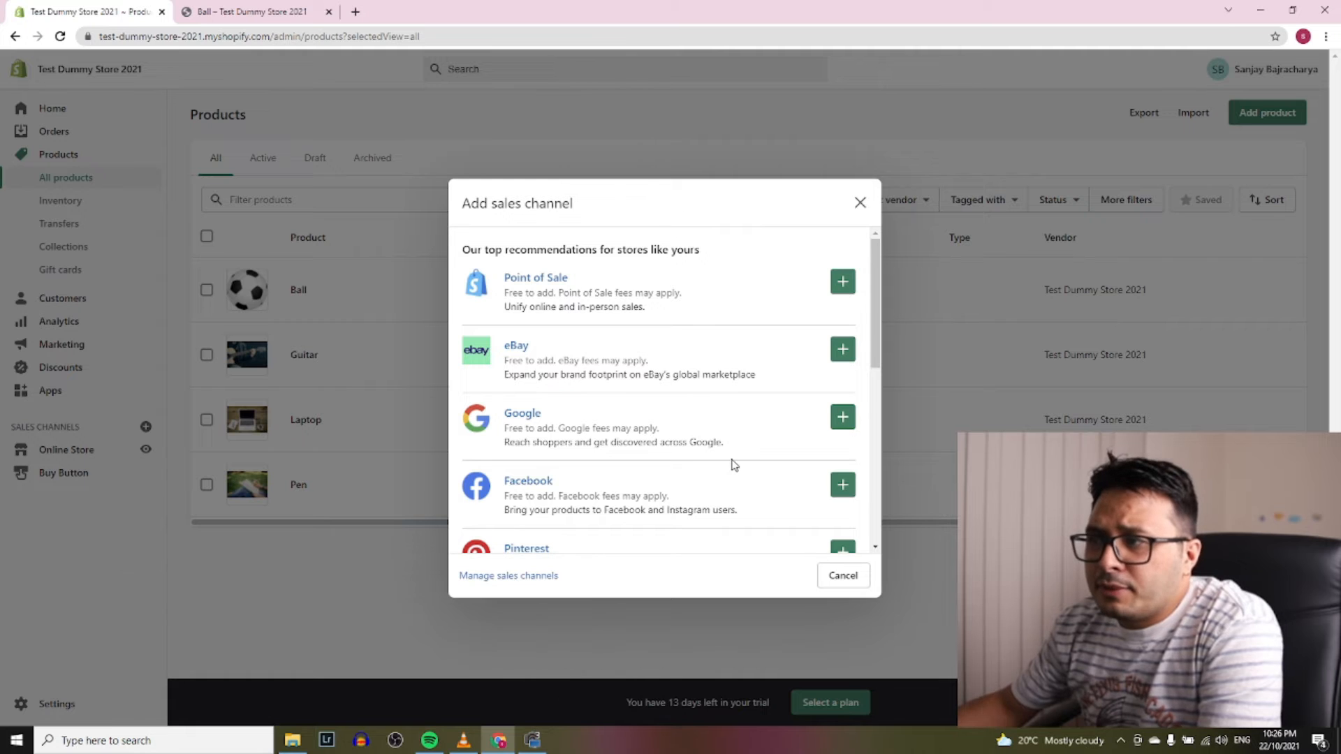
{"action": "scroll", "coordinate": [569, 325], "scroll_direction": "down", "scroll_amount": 6}
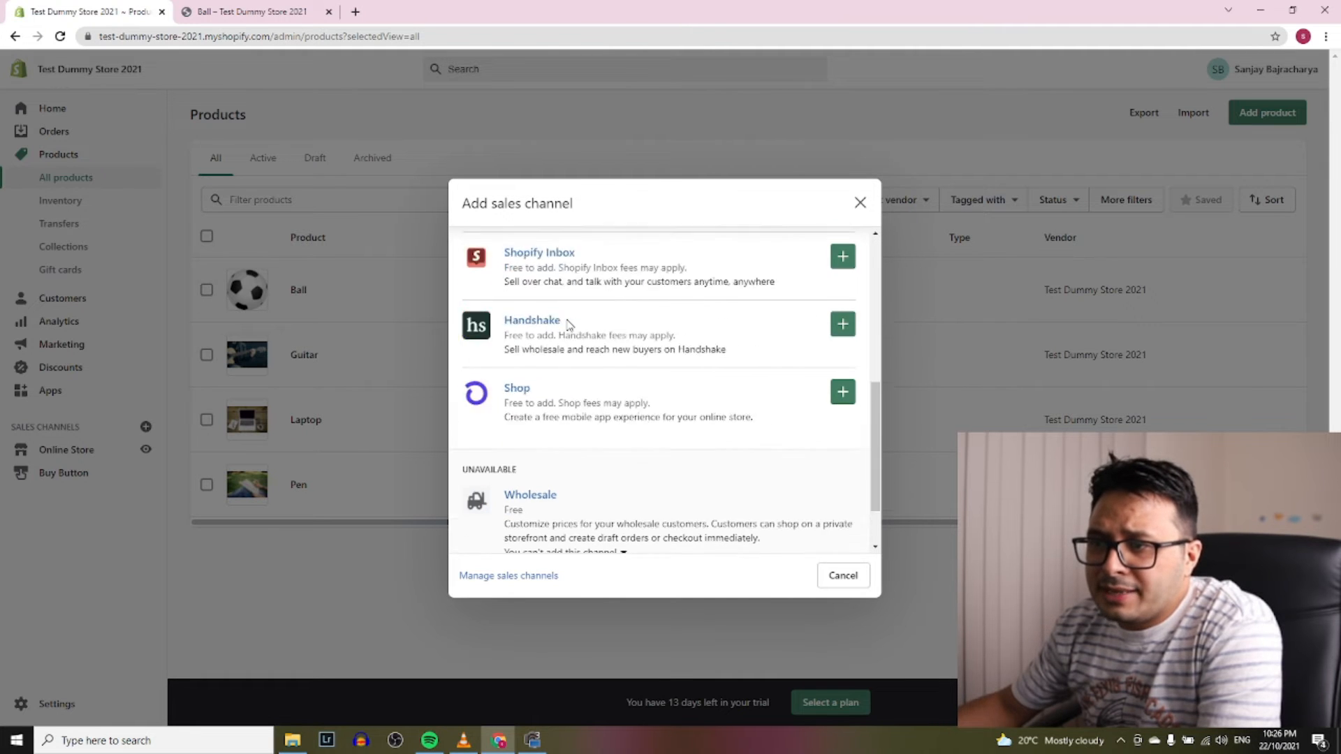
{"action": "scroll", "coordinate": [569, 325], "scroll_direction": "down", "scroll_amount": 1}
{"action": "scroll", "coordinate": [681, 371], "scroll_direction": "up", "scroll_amount": 7}
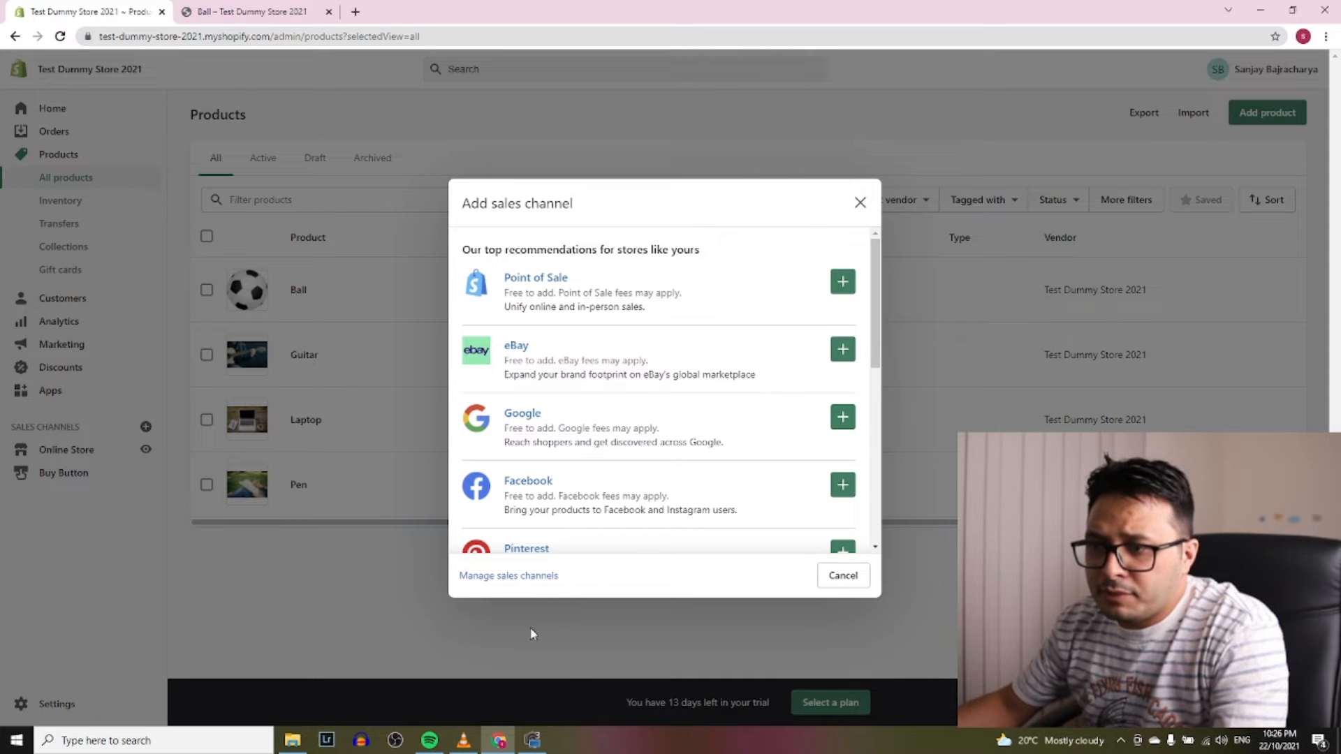
{"action": "left_click", "coordinate": [533, 575]}
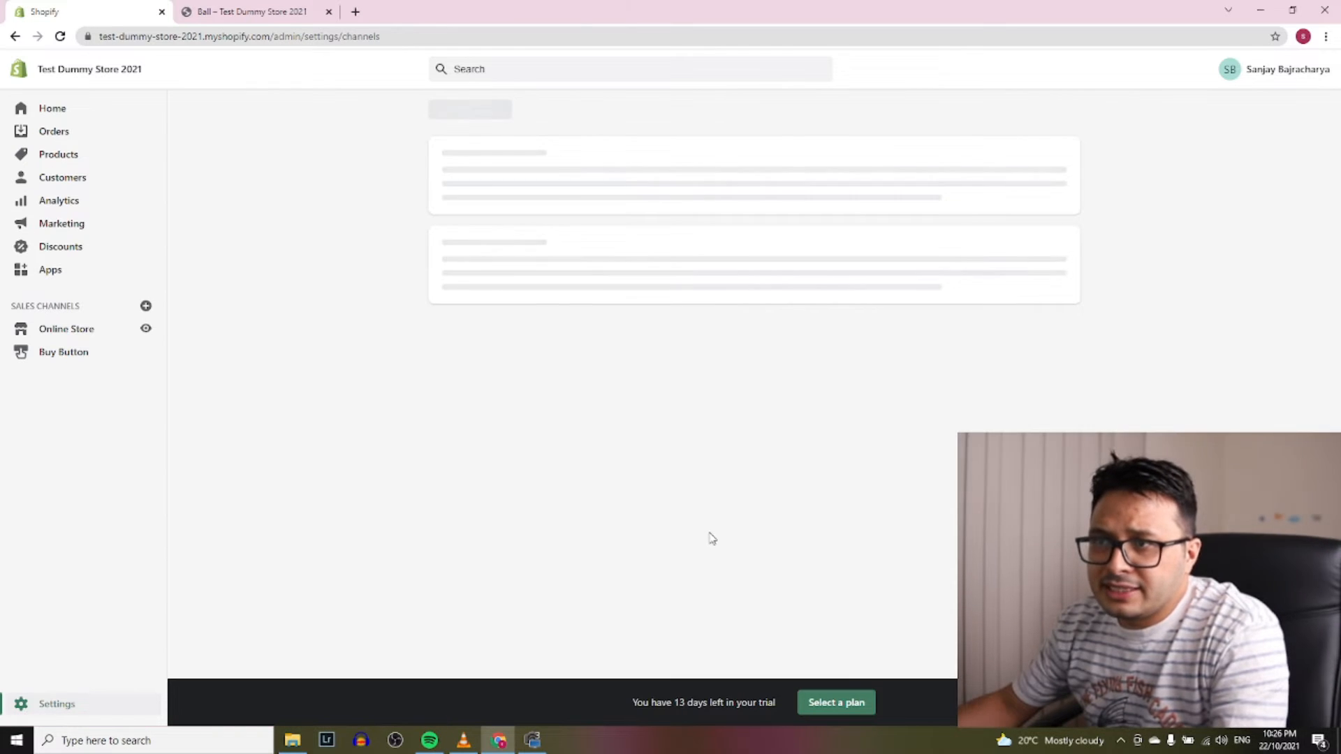
{"action": "left_click", "coordinate": [539, 69]}
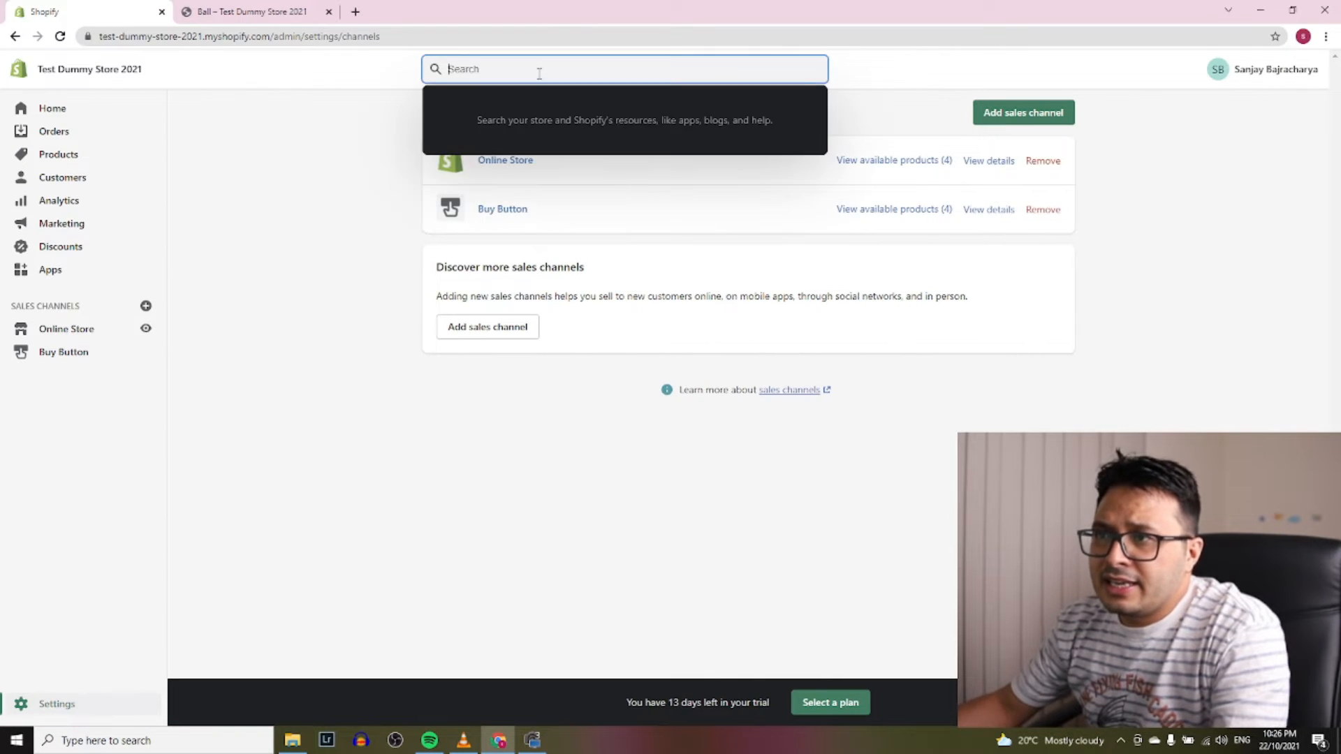
{"action": "type", "text": "buy button"}
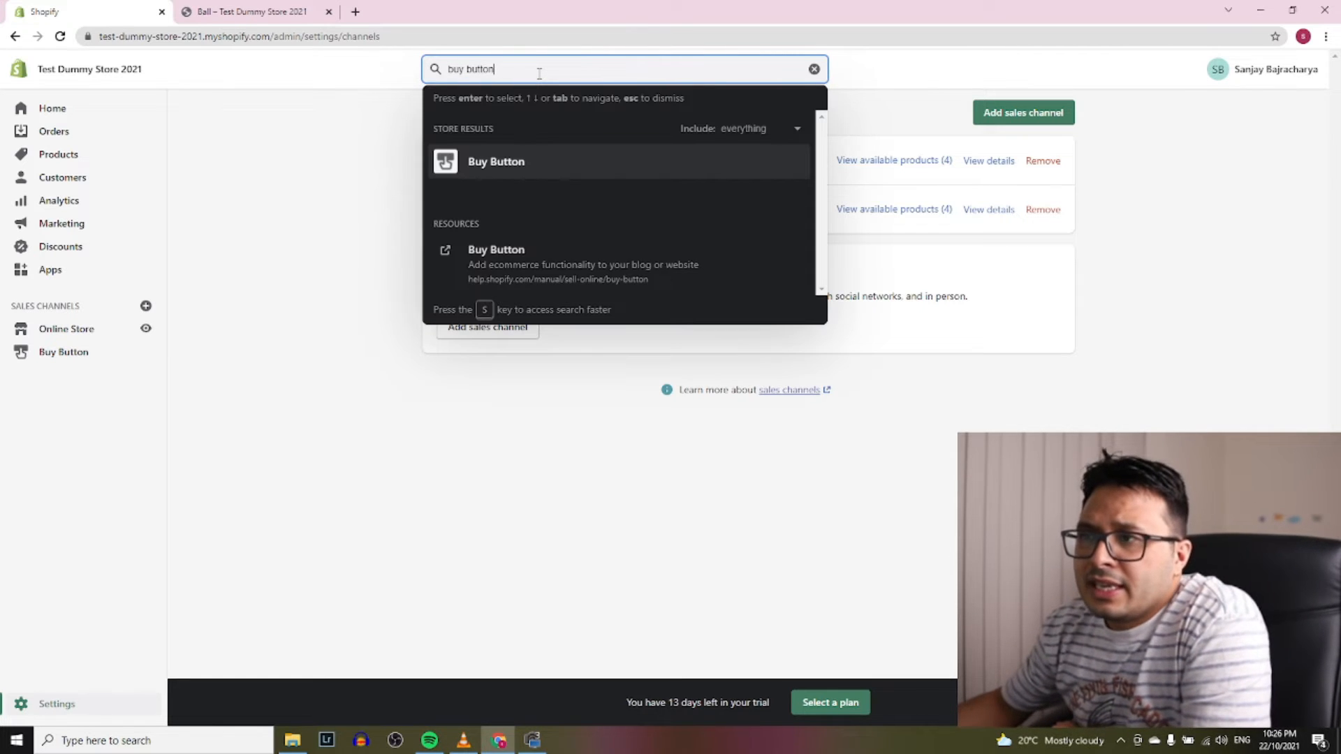
{"action": "left_click", "coordinate": [509, 171]}
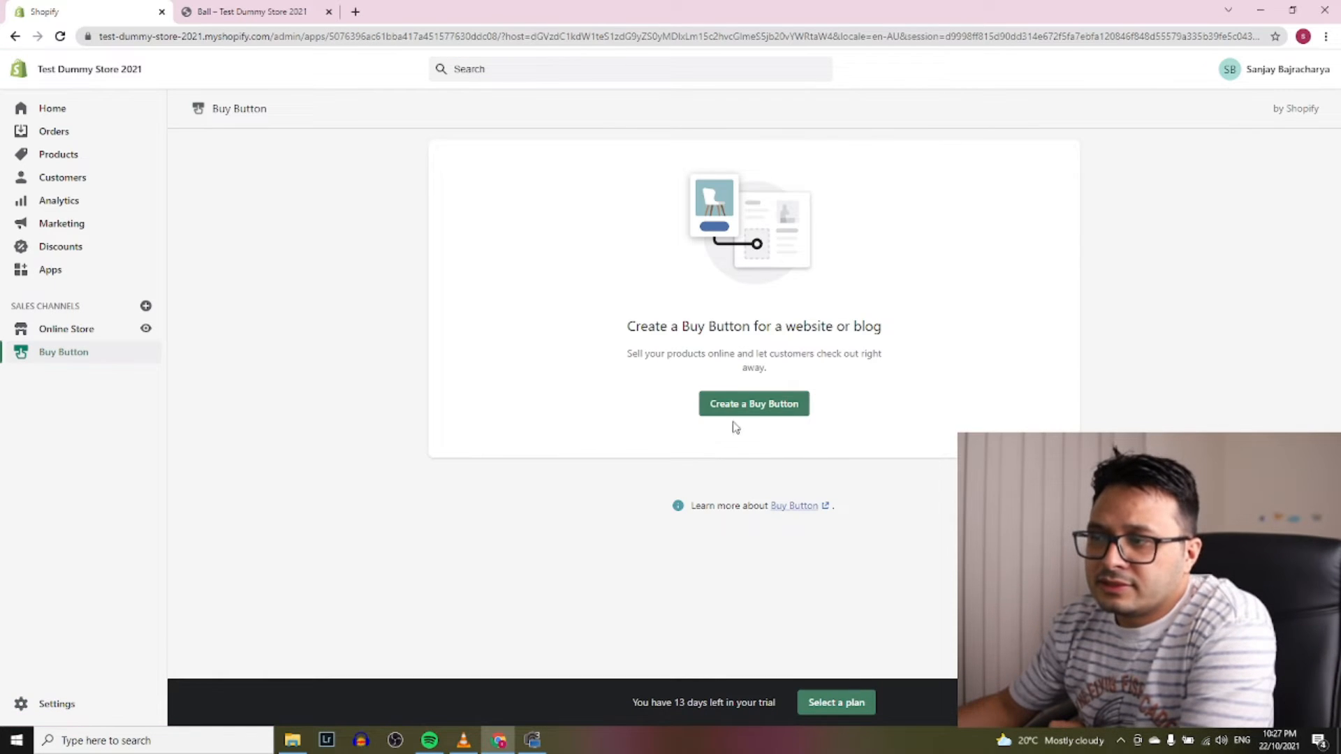
Create a Collection Buy Button using the Home page collection
{"action": "left_click", "coordinate": [751, 405]}
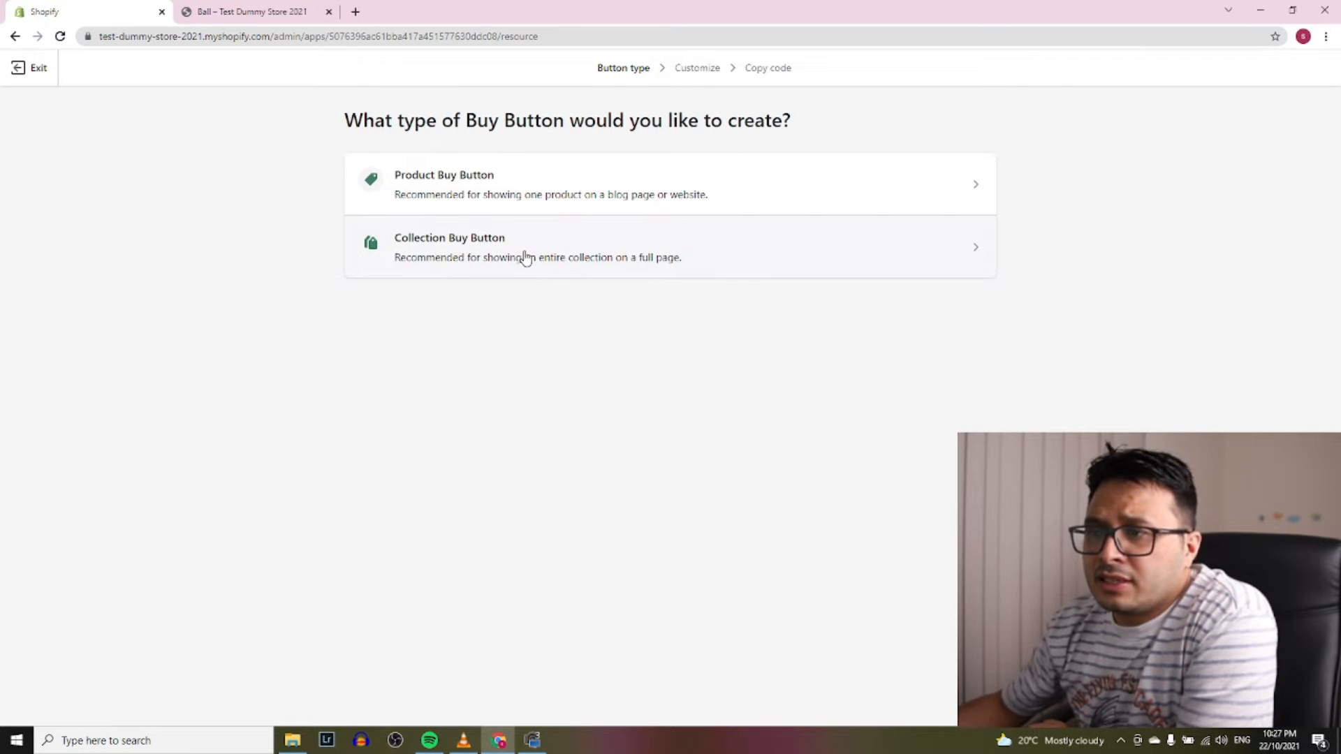
{"action": "left_click", "coordinate": [488, 255]}
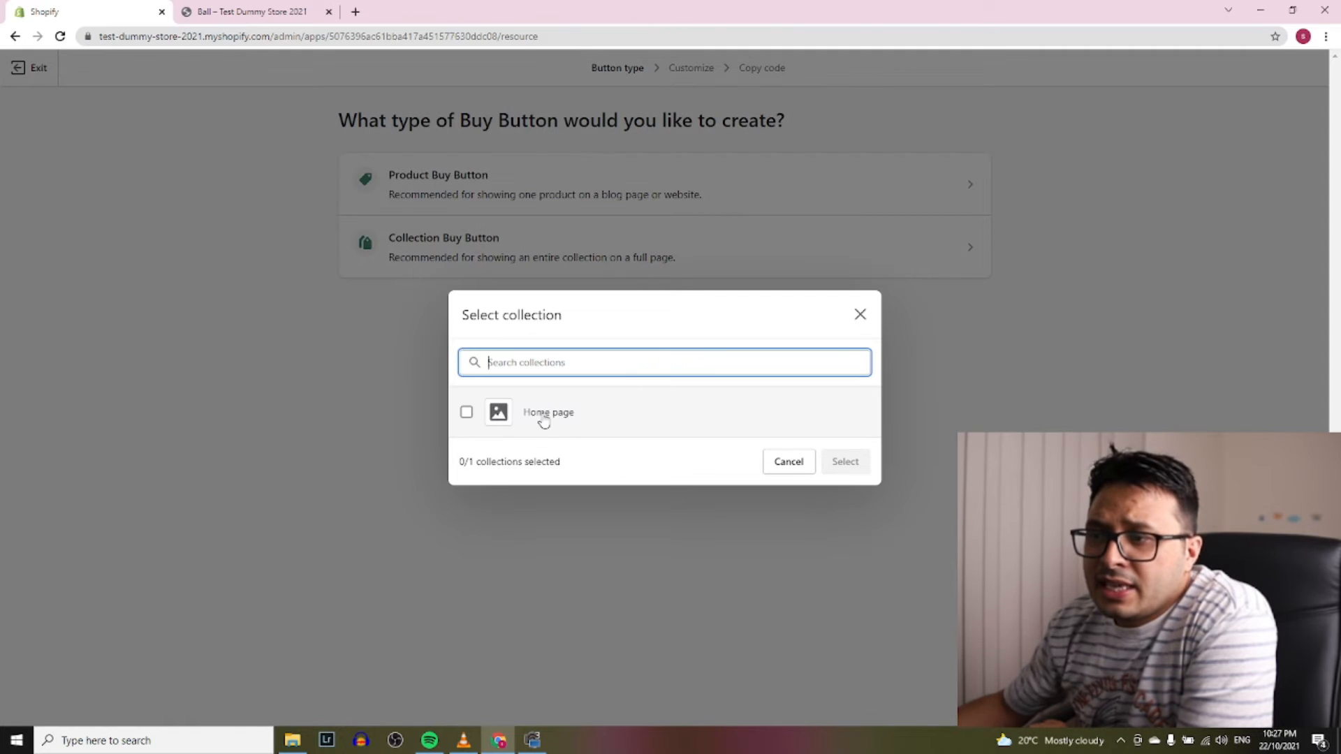
{"action": "left_click", "coordinate": [467, 414]}
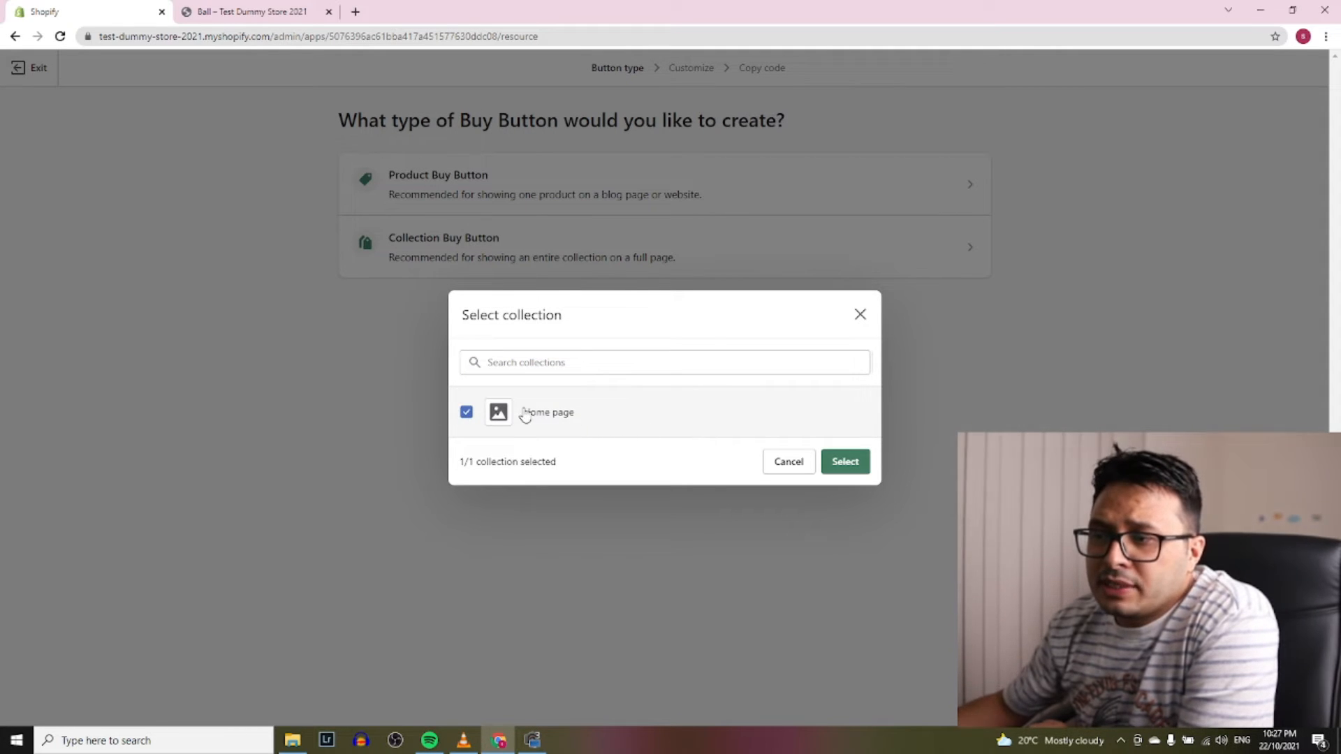
{"action": "left_click", "coordinate": [856, 462]}
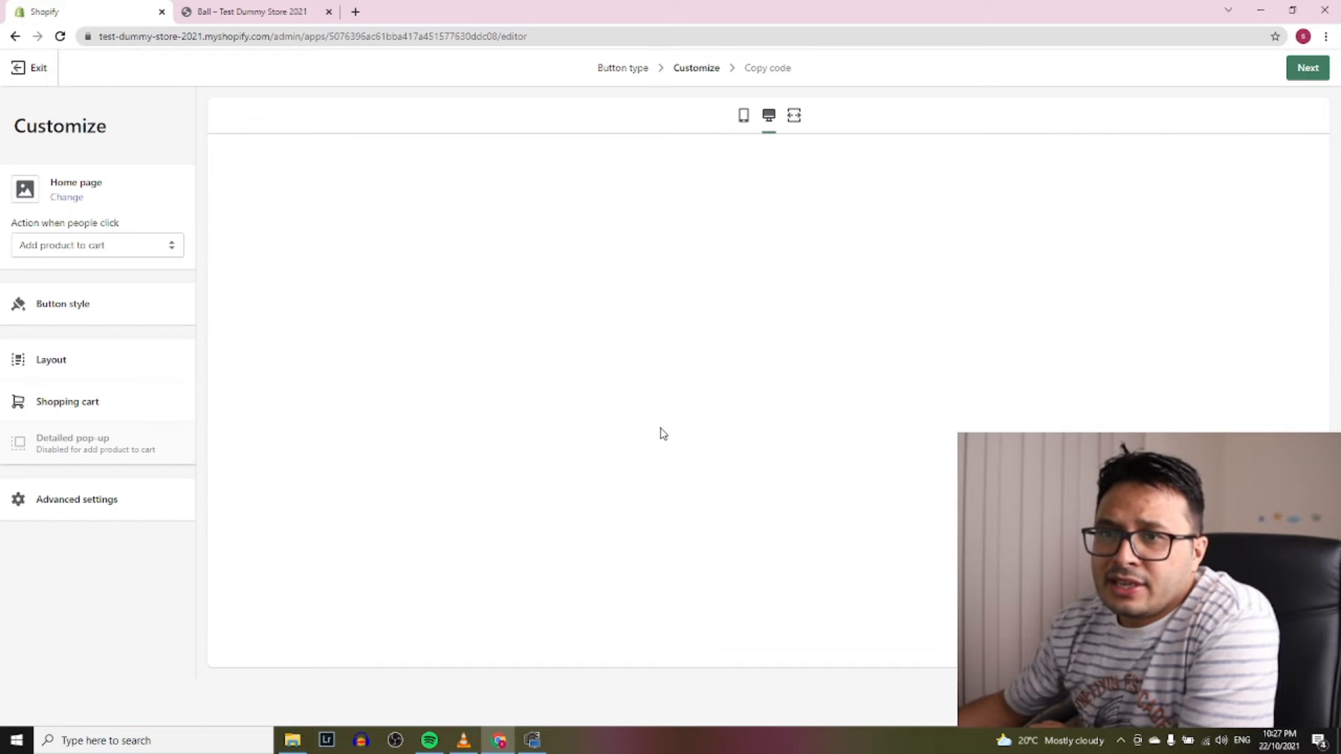
Add one product to the preview cart so the cart shows 1
{"action": "left_click", "coordinate": [661, 436]}
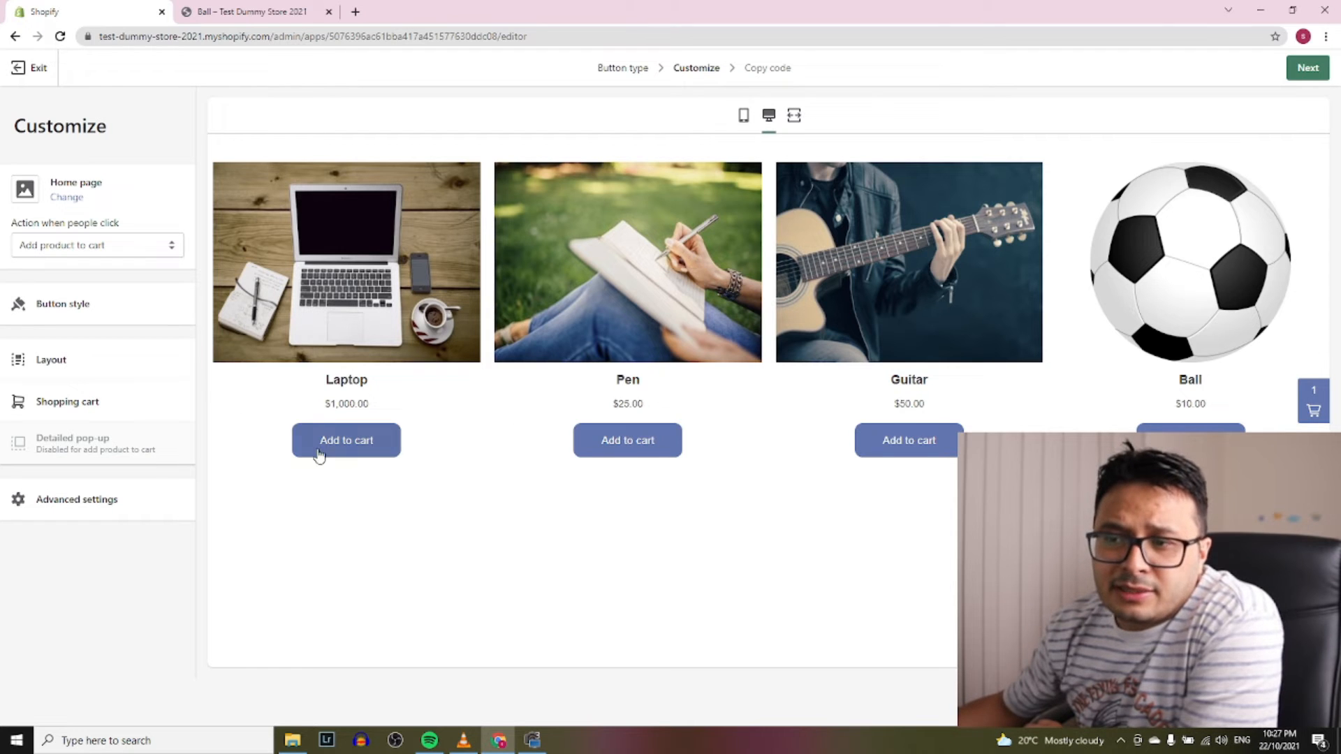
{"action": "left_click", "coordinate": [98, 308]}
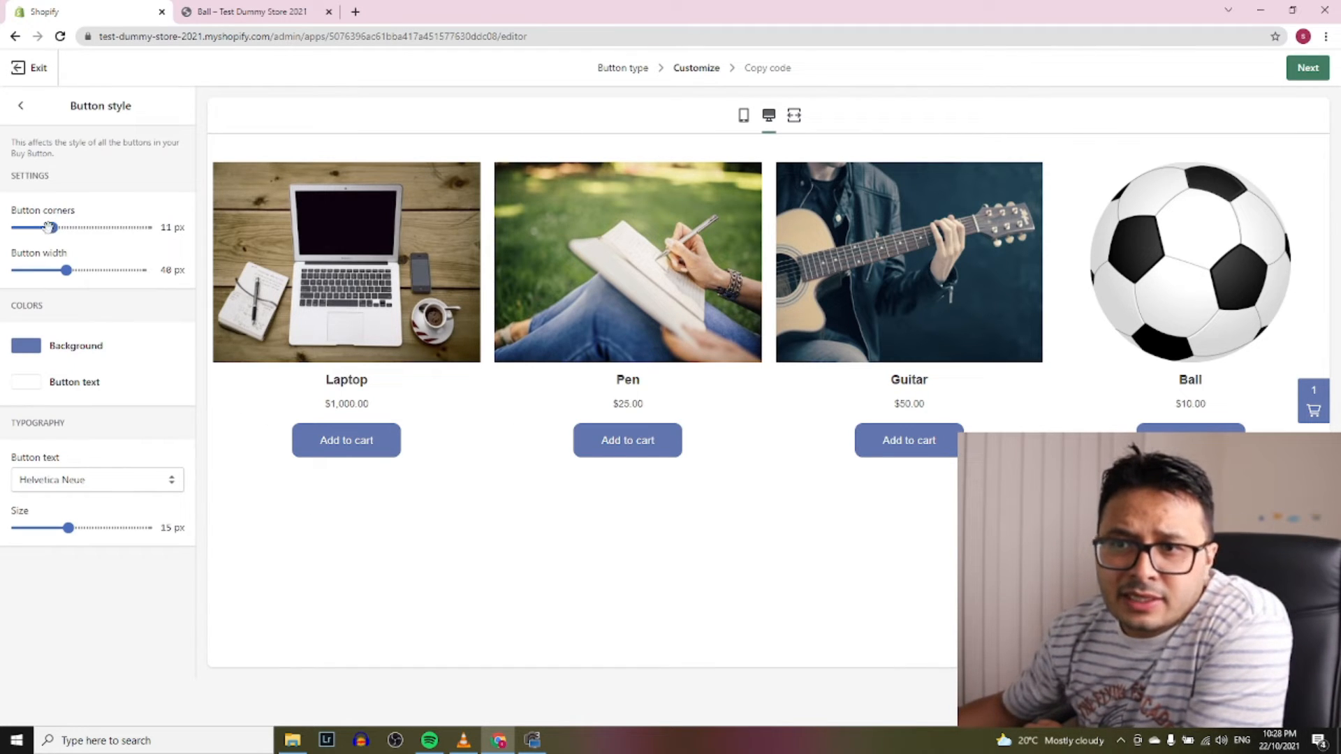
Set the button corners to 0 px and the button background colour to gold #ecad0f
{"action": "left_click_drag", "start_coordinate": [49, 226], "coordinate": [17, 228]}
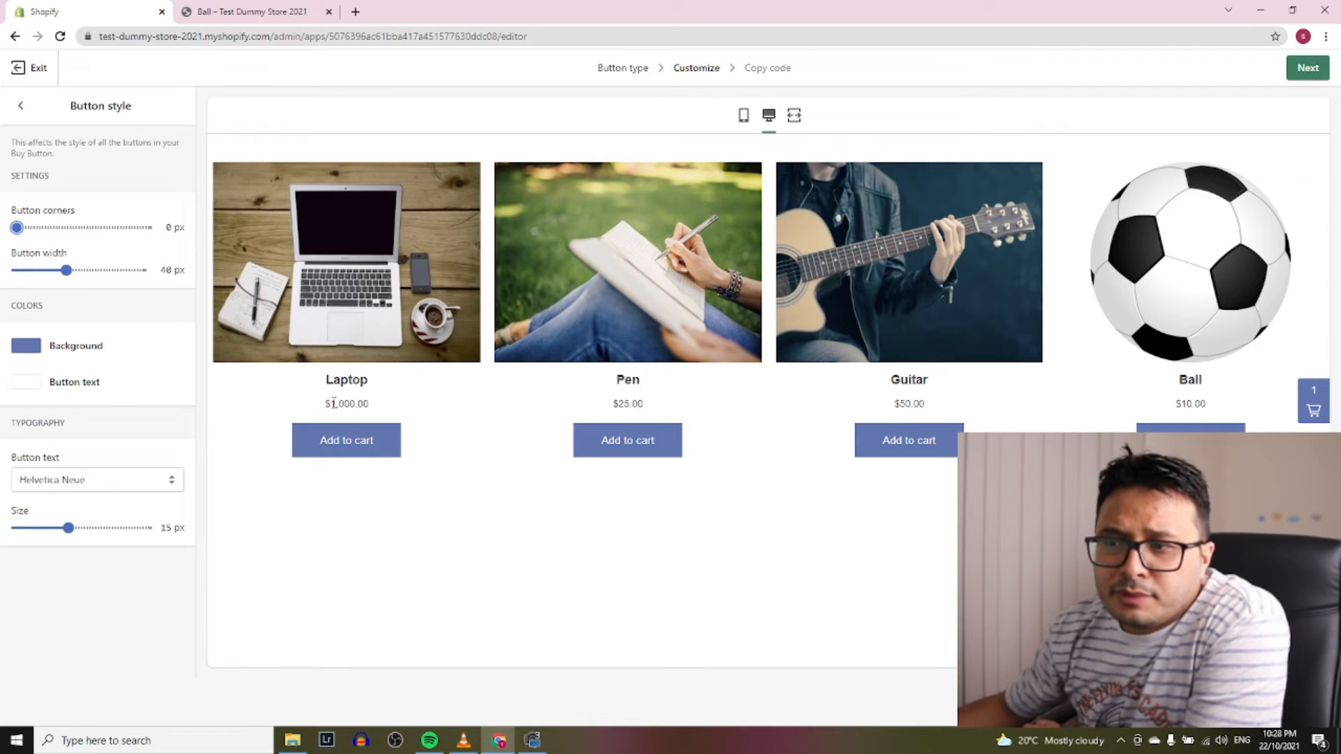
{"action": "left_click", "coordinate": [25, 346]}
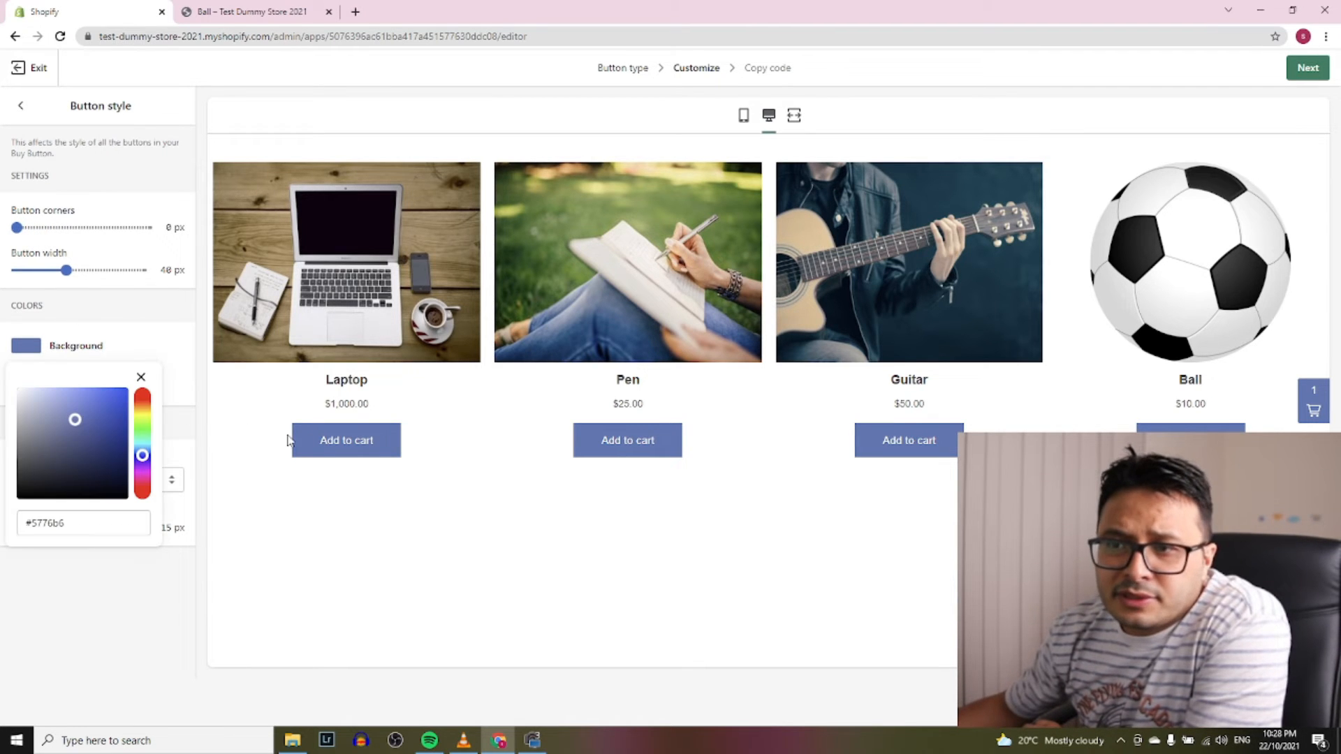
{"action": "left_click_drag", "start_coordinate": [142, 455], "coordinate": [142, 396]}
{"action": "left_click", "coordinate": [120, 396]}
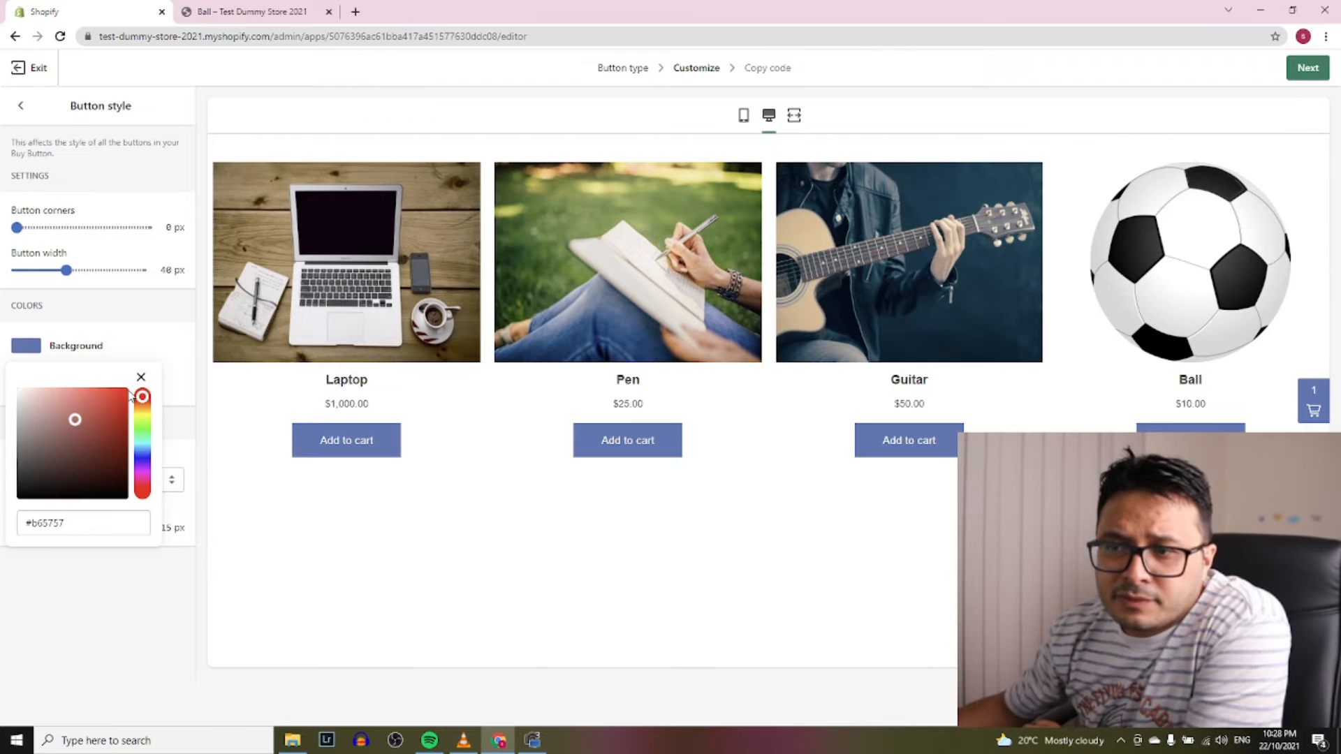
{"action": "left_click", "coordinate": [142, 487]}
{"action": "left_click", "coordinate": [118, 488]}
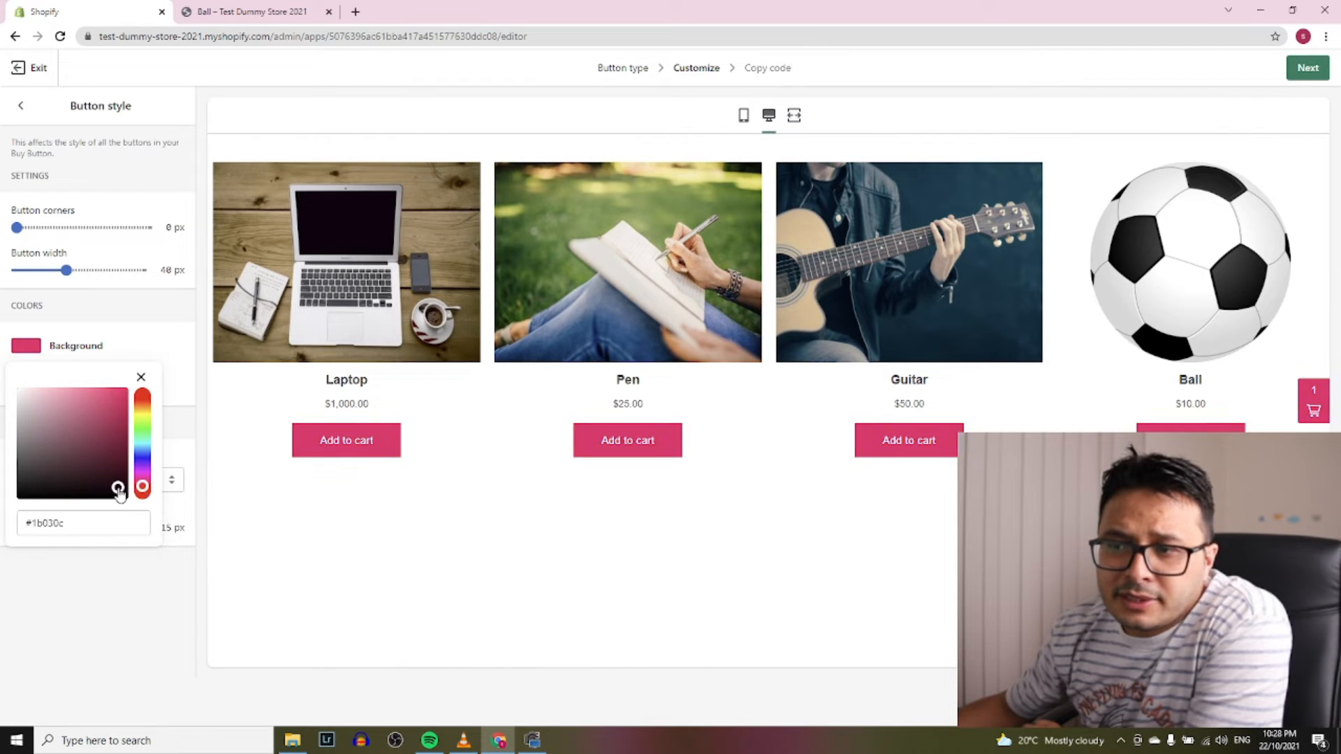
{"action": "left_click", "coordinate": [142, 431]}
{"action": "left_click", "coordinate": [140, 410]}
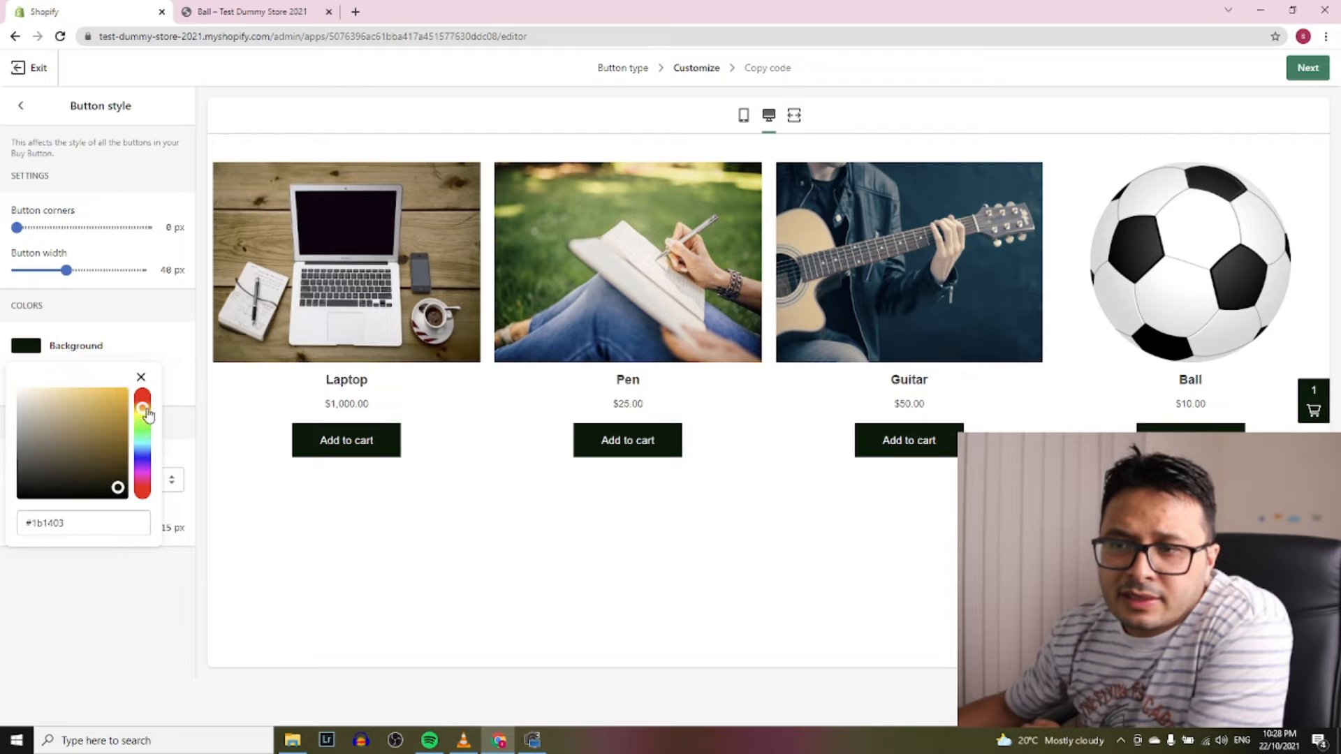
{"action": "left_click", "coordinate": [121, 396]}
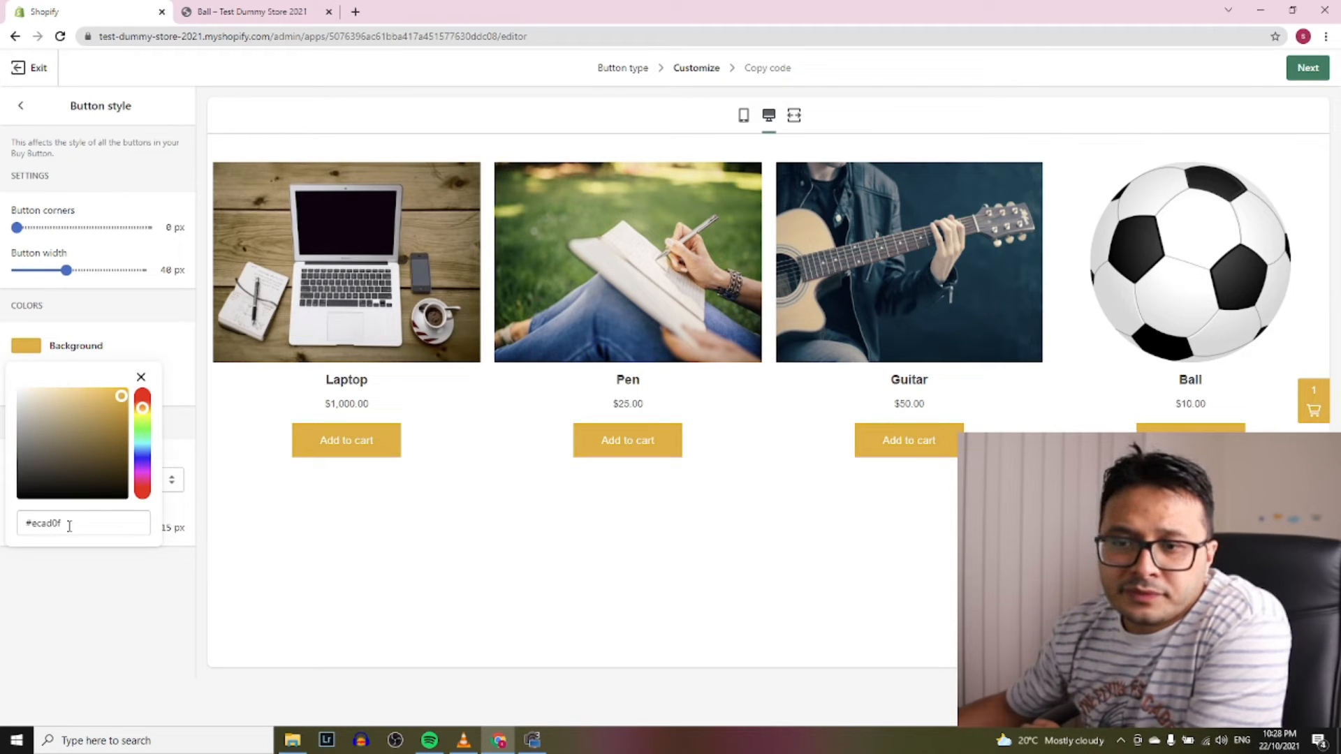
{"action": "left_click", "coordinate": [190, 347]}
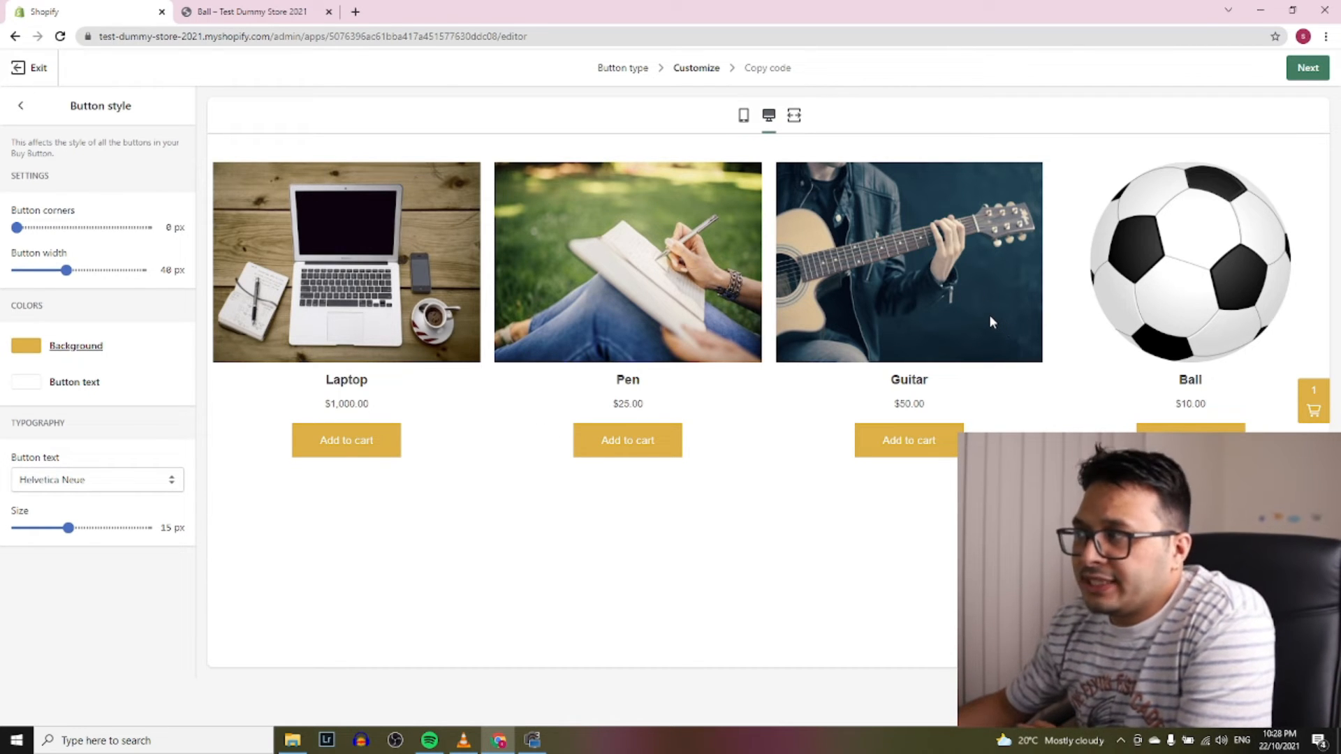
Advance to the embed code page and copy the collection Buy Button code
{"action": "left_click", "coordinate": [1308, 70]}
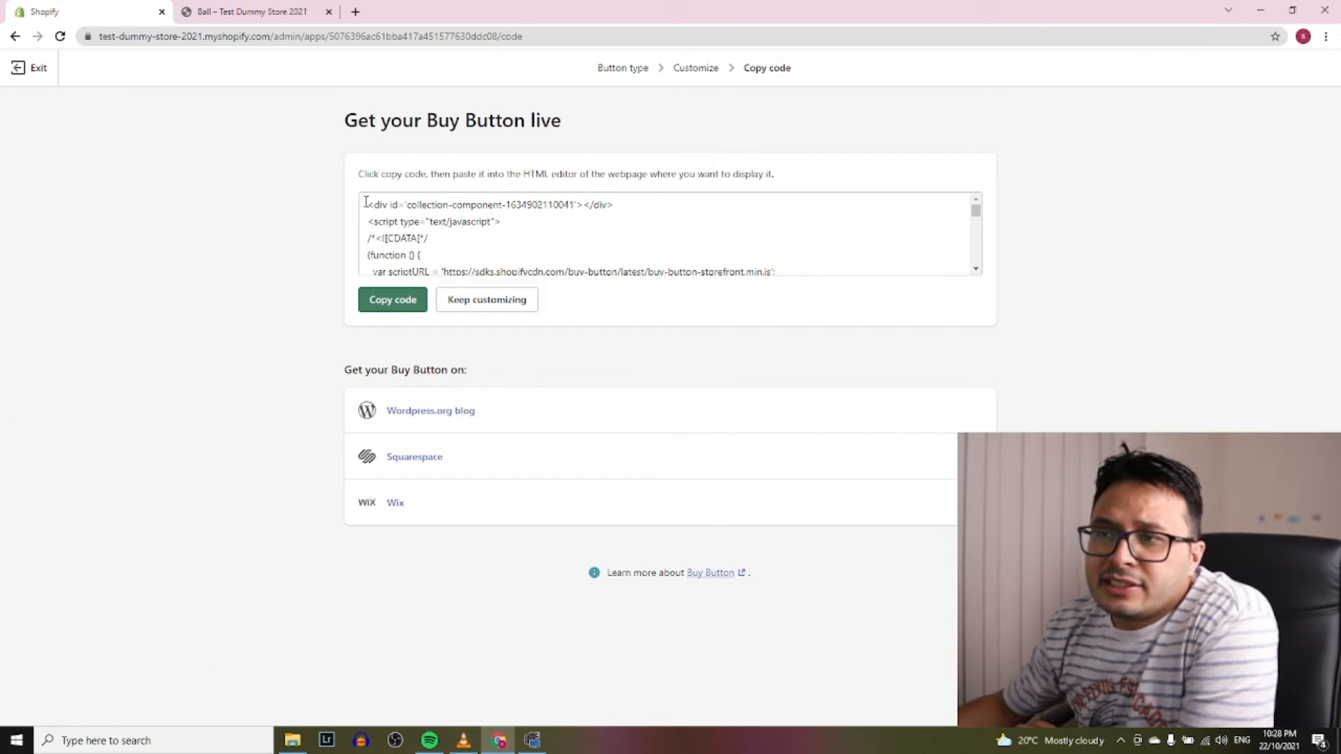
{"action": "left_click_drag", "start_coordinate": [364, 201], "coordinate": [665, 242]}
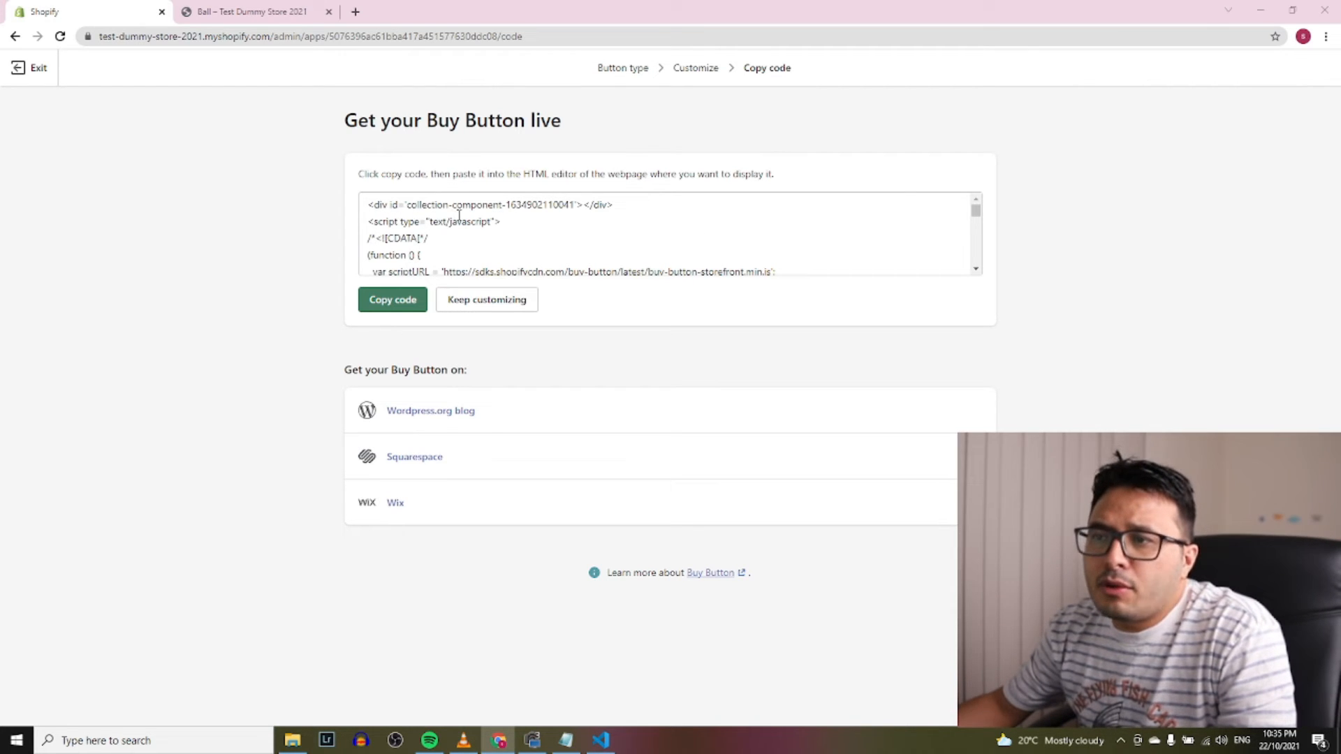
{"action": "left_click", "coordinate": [396, 302]}
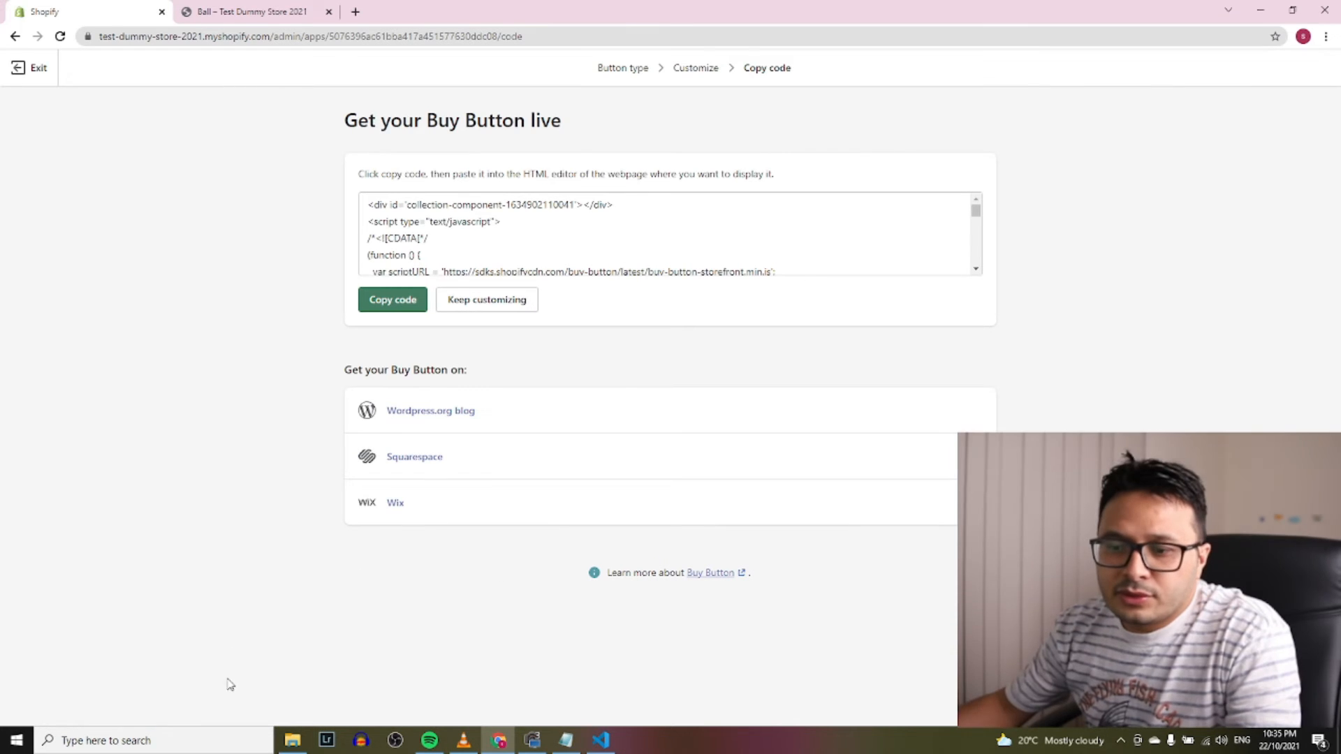
Create a new folder named shopifyaccount in the learn with sanz folder
{"action": "left_click", "coordinate": [299, 697]}
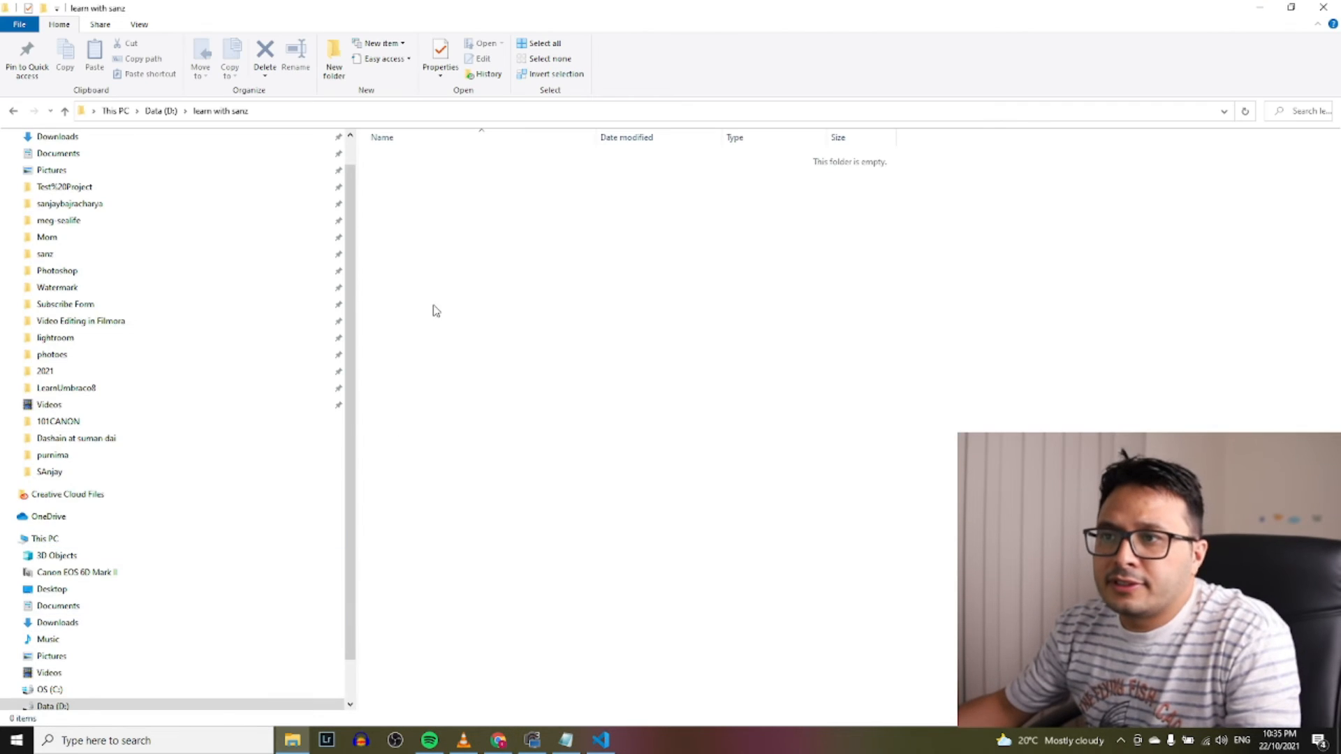
{"action": "right_click", "coordinate": [611, 238]}
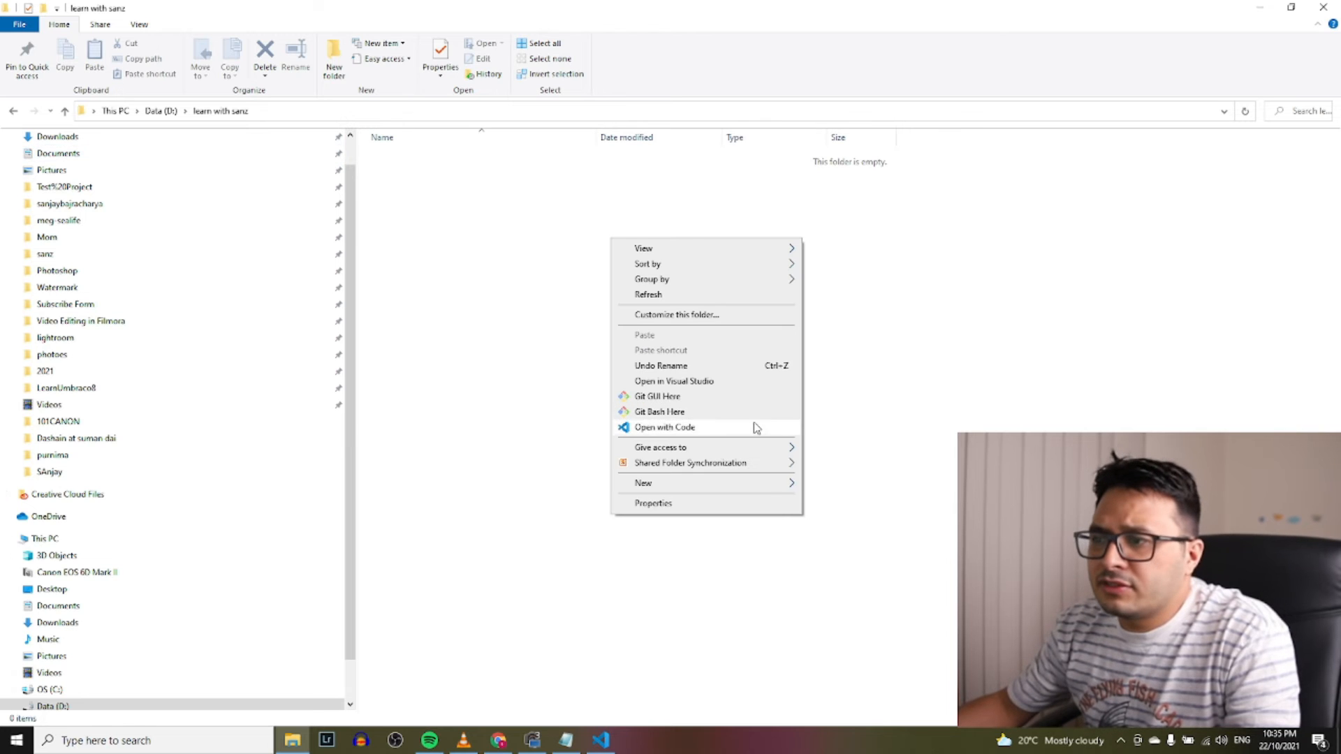
{"action": "mouse_move", "coordinate": [782, 483]}
{"action": "left_click", "coordinate": [841, 486]}
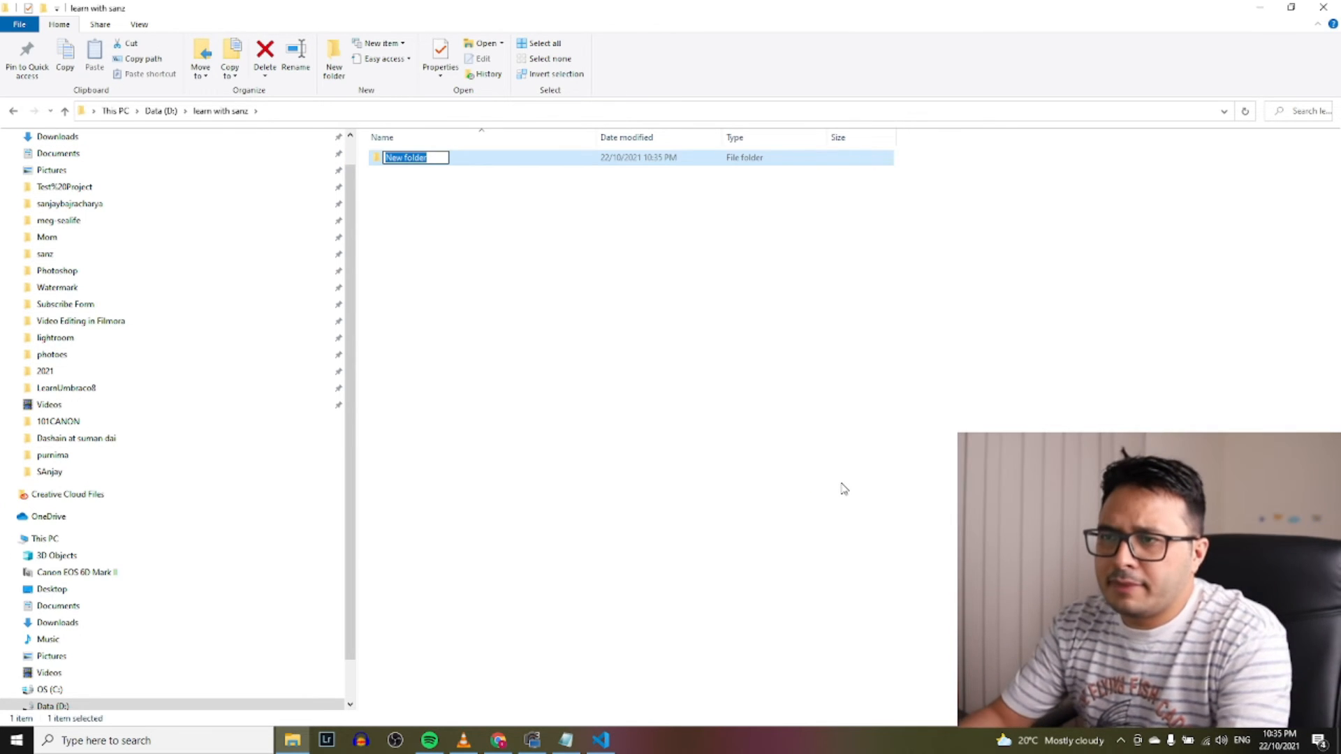
{"action": "type", "text": "sh"}
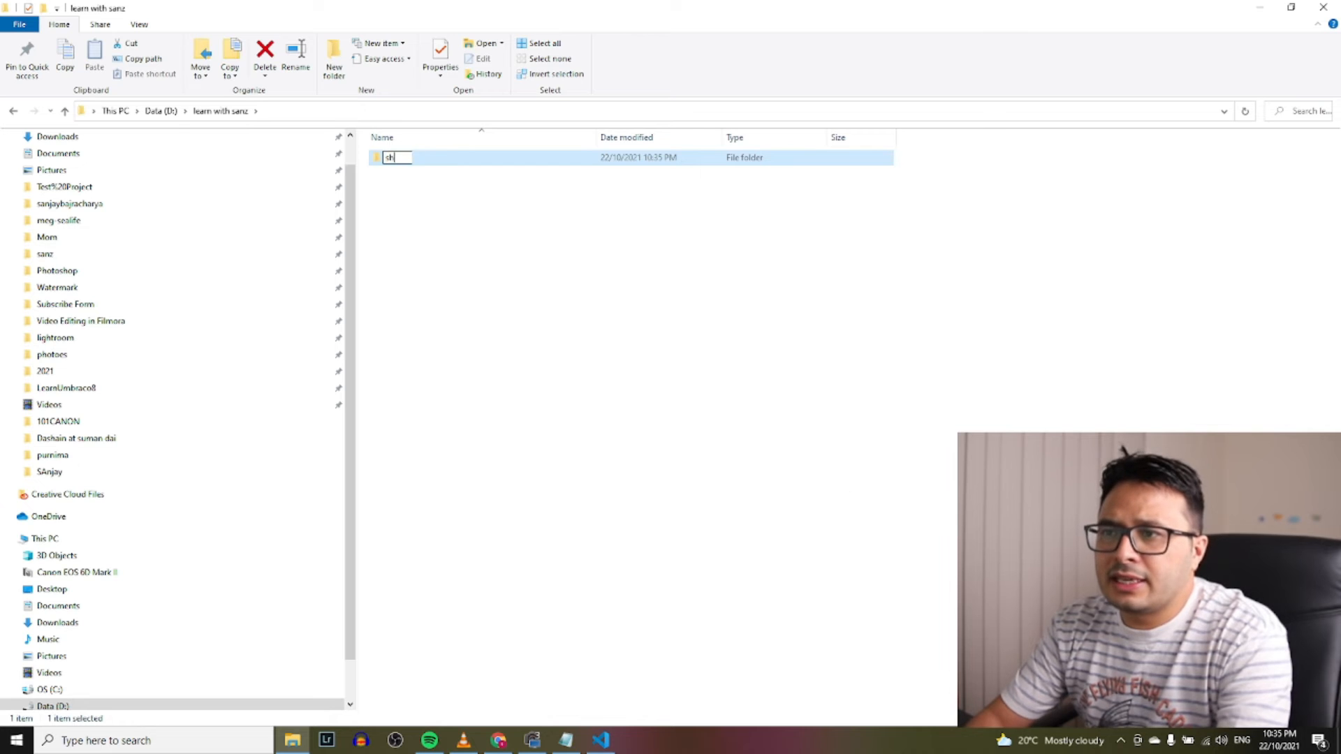
{"action": "type", "text": "opifyaccount"}
{"action": "key", "text": "Return"}
{"action": "key", "text": "Return"}
Create a text file inside shopifyaccount and rename it to index.html, accepting the extension change
{"action": "right_click", "coordinate": [555, 259]}
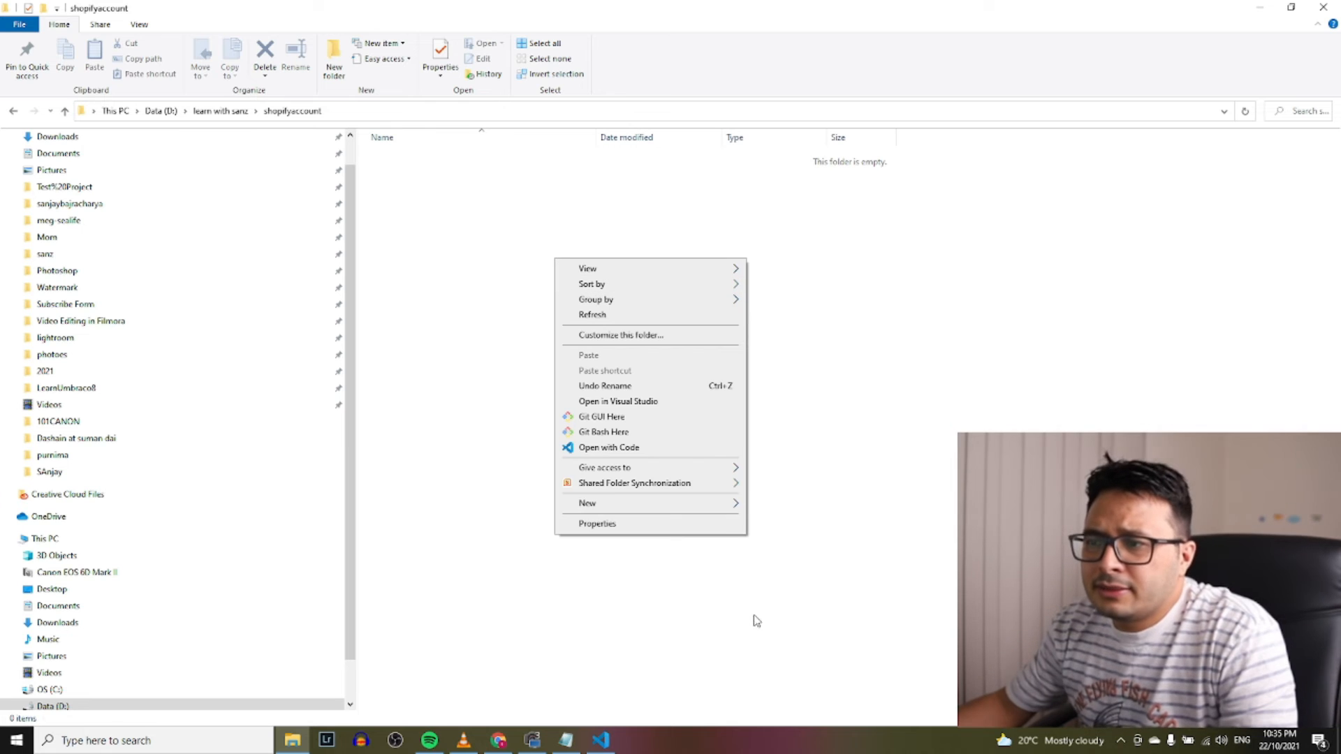
{"action": "left_click", "coordinate": [907, 422]}
{"action": "right_click", "coordinate": [805, 367]}
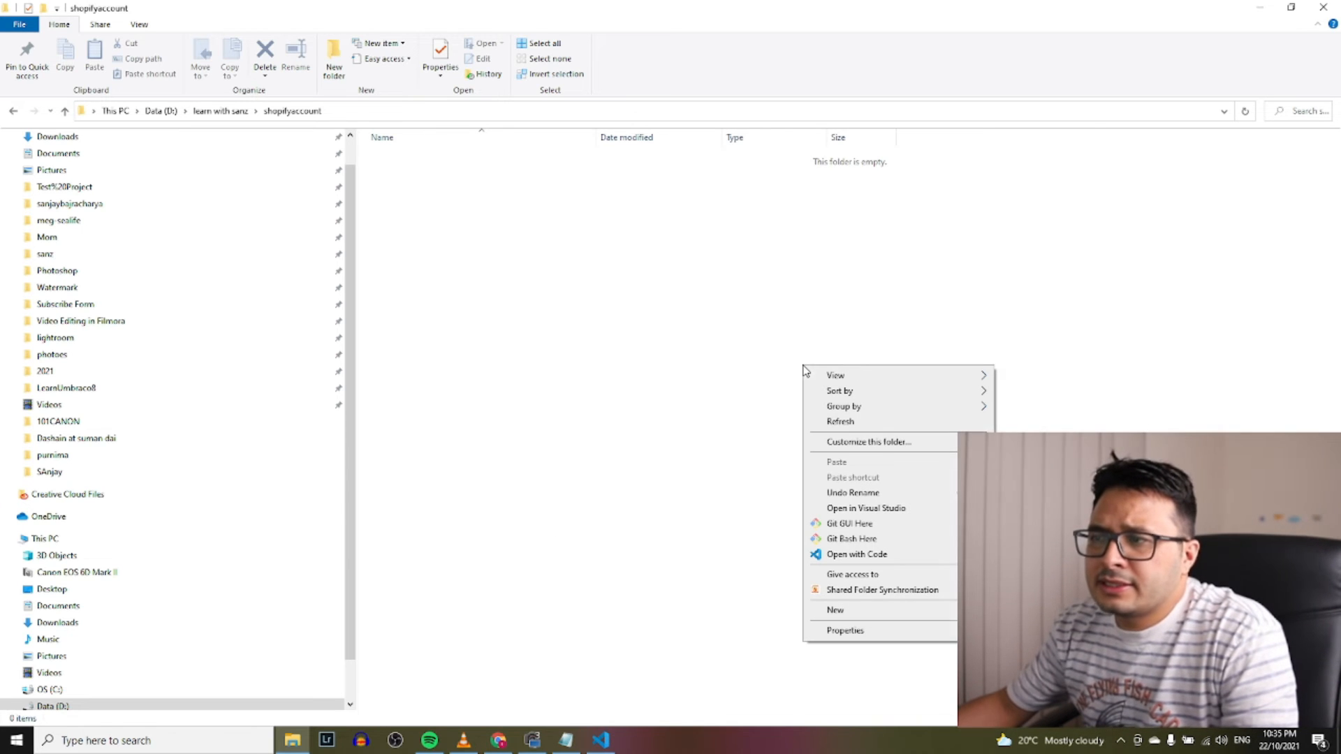
{"action": "mouse_move", "coordinate": [620, 745]}
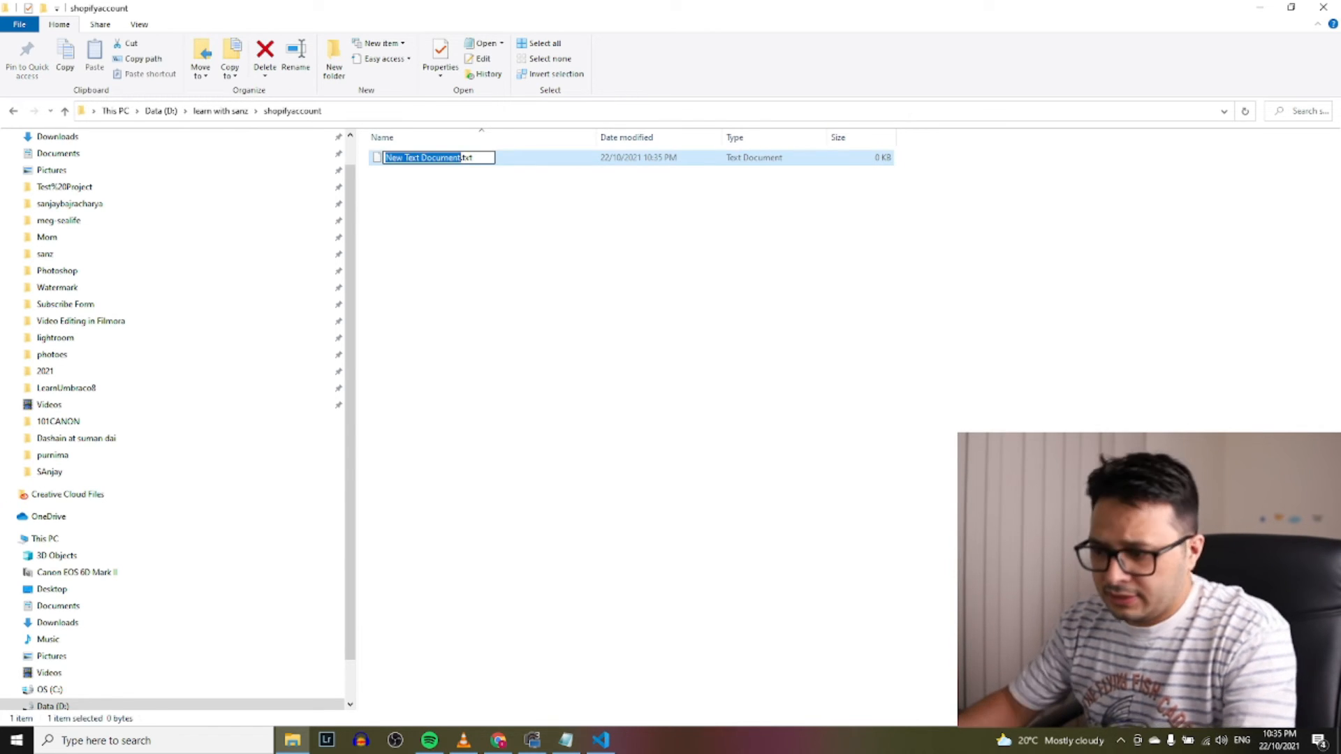
{"action": "type", "text": "index.txt"}
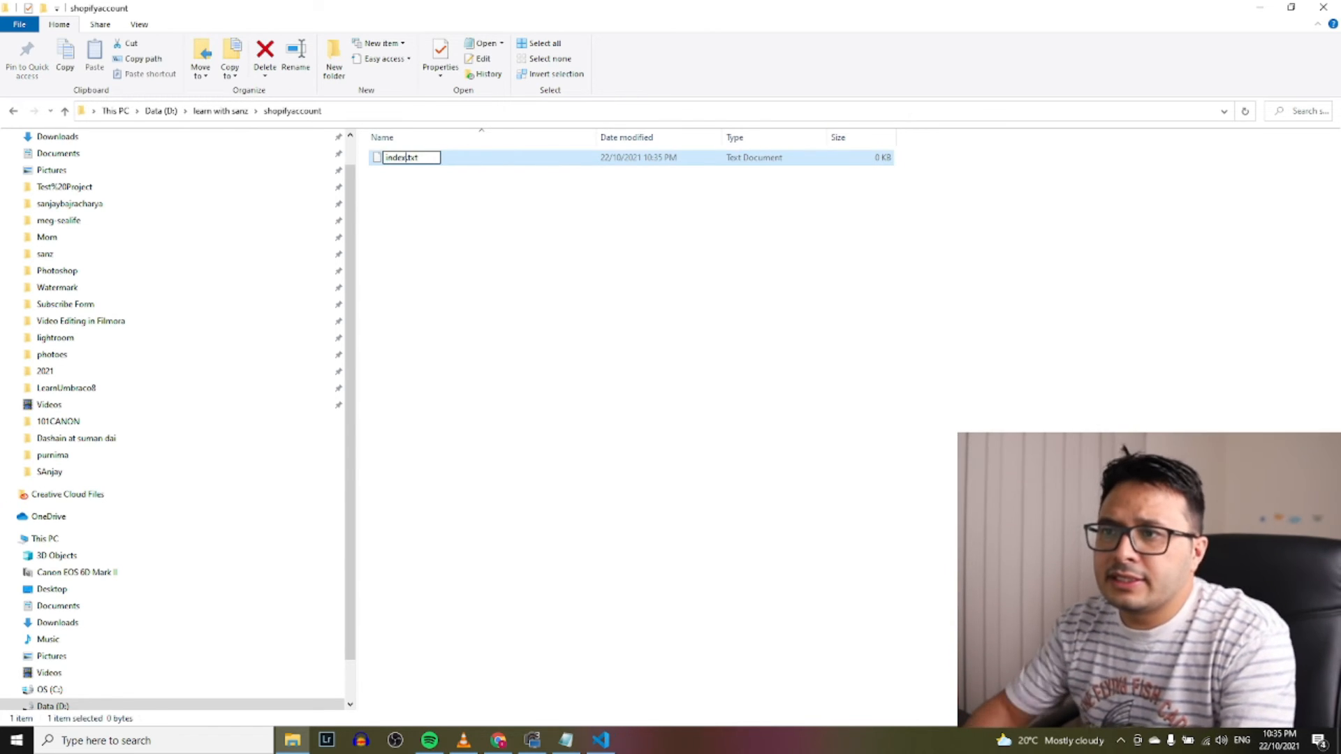
{"action": "double_click", "coordinate": [412, 158]}
{"action": "type", "text": "html"}
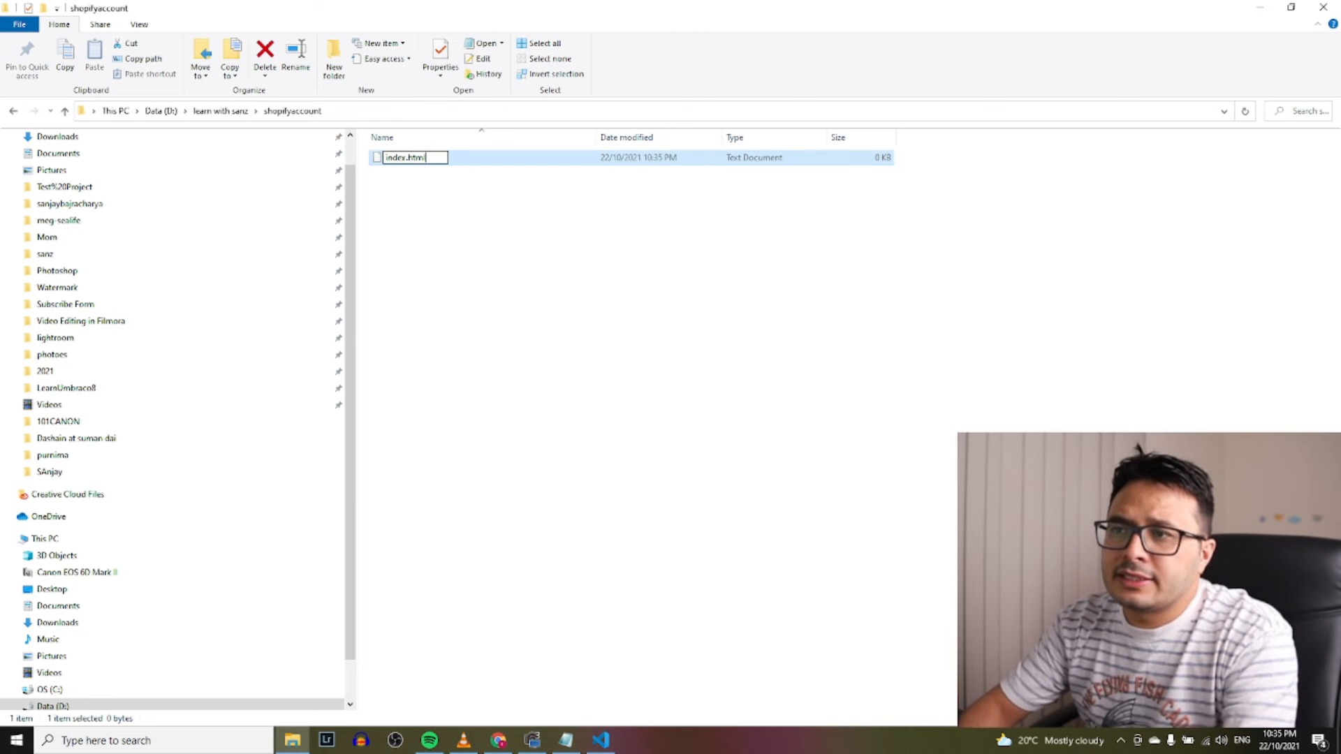
{"action": "key", "text": "Return"}
{"action": "left_click", "coordinate": [734, 377]}
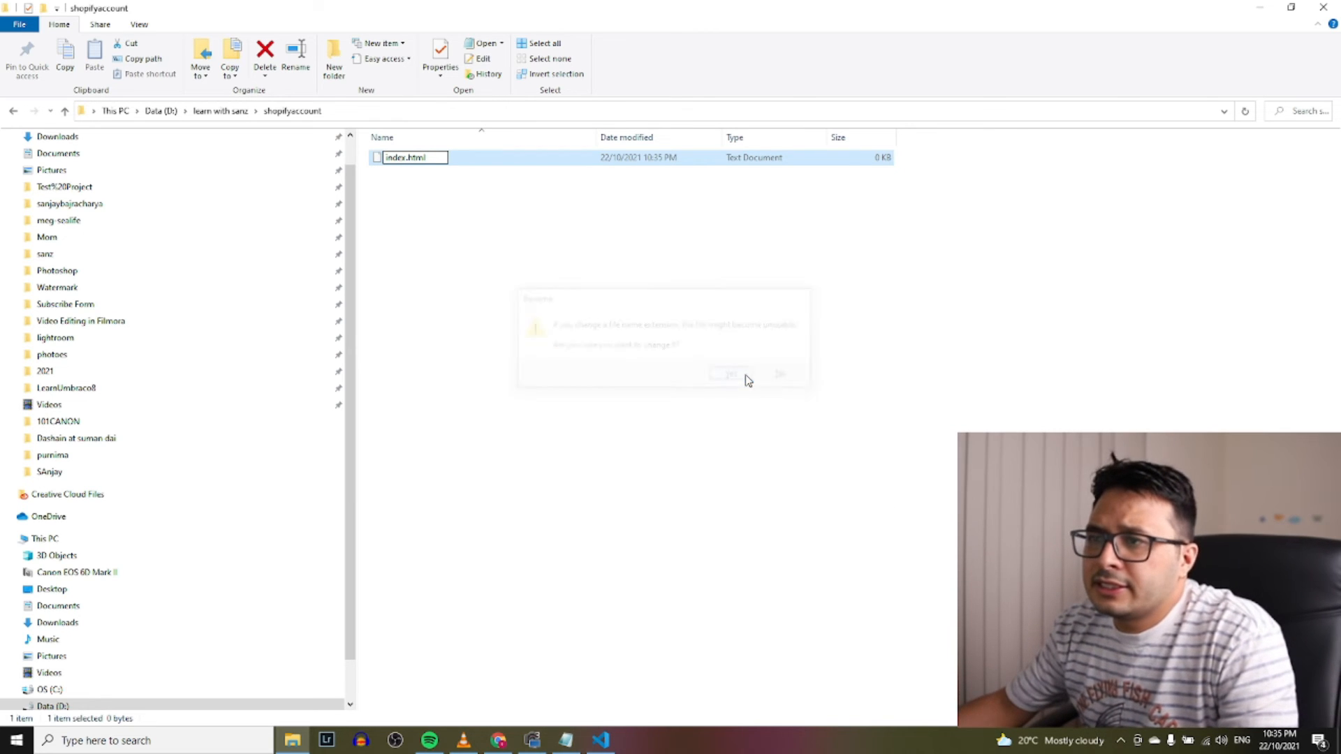
{"action": "left_click", "coordinate": [717, 404]}
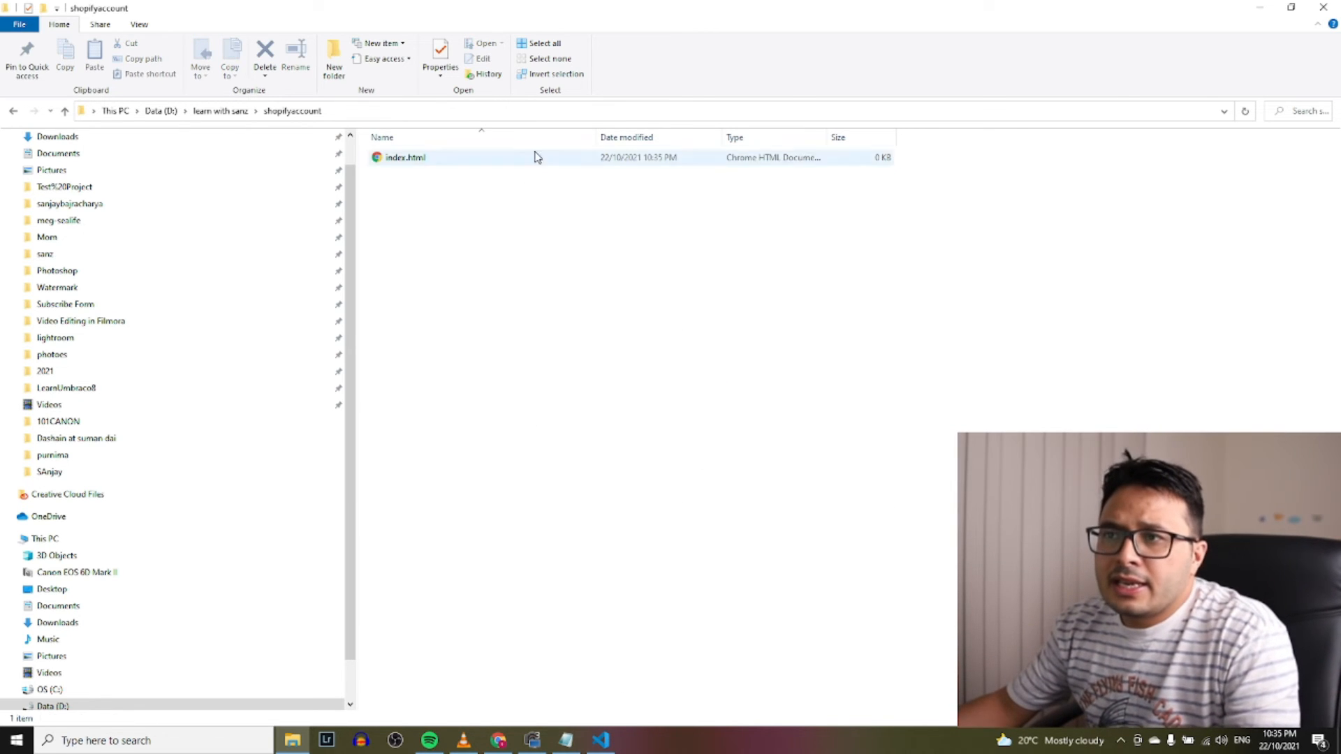
{"action": "left_click", "coordinate": [595, 115]}
{"action": "key", "text": "ctrl+c"}
Open the shopifyaccount folder as the Visual Studio Code workspace
{"action": "left_click", "coordinate": [604, 741]}
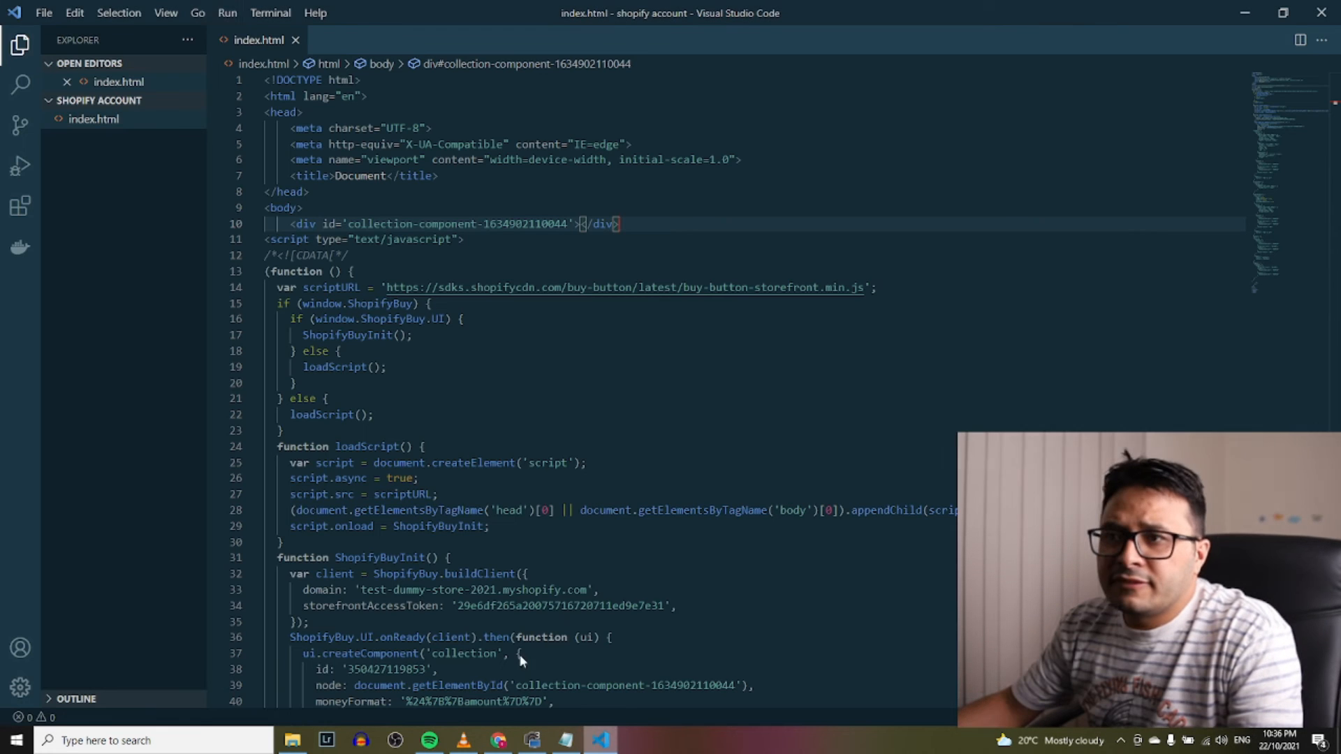
{"action": "left_click", "coordinate": [295, 40]}
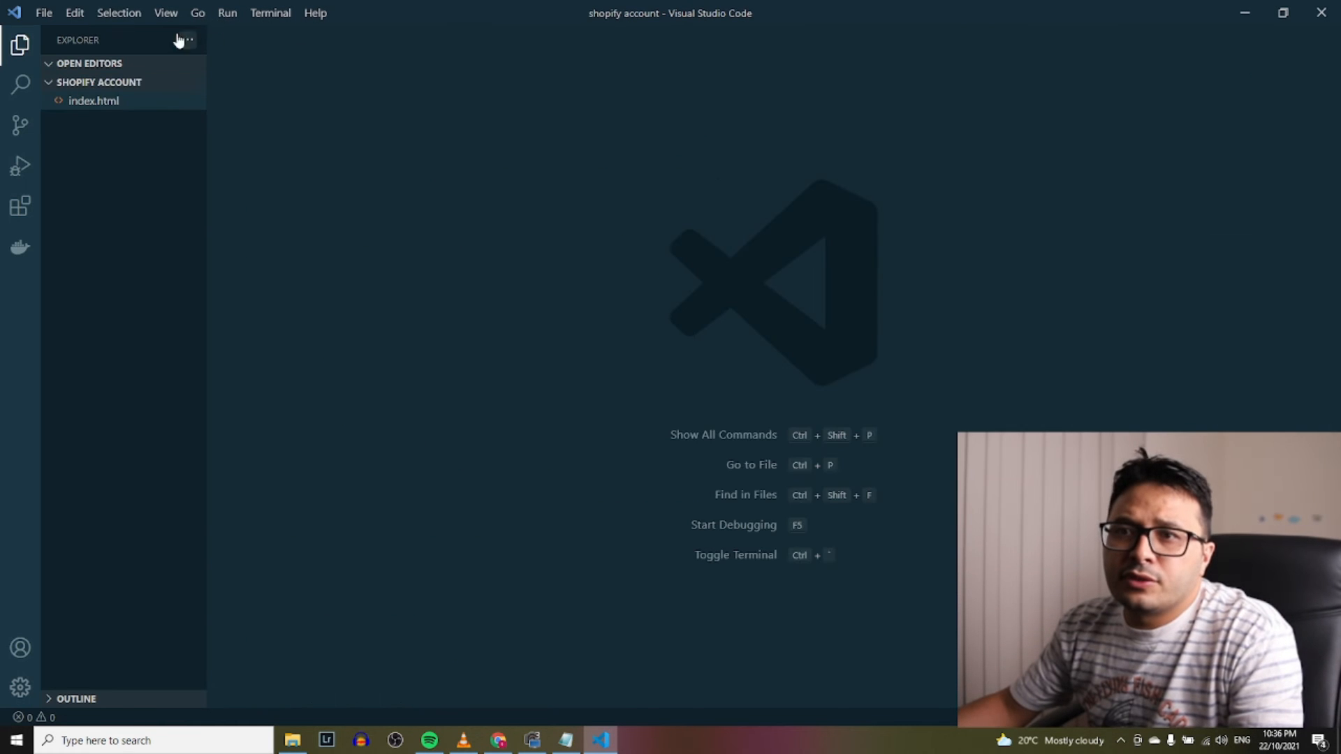
{"action": "left_click", "coordinate": [43, 13]}
{"action": "mouse_move", "coordinate": [74, 12]}
{"action": "left_click", "coordinate": [95, 113]}
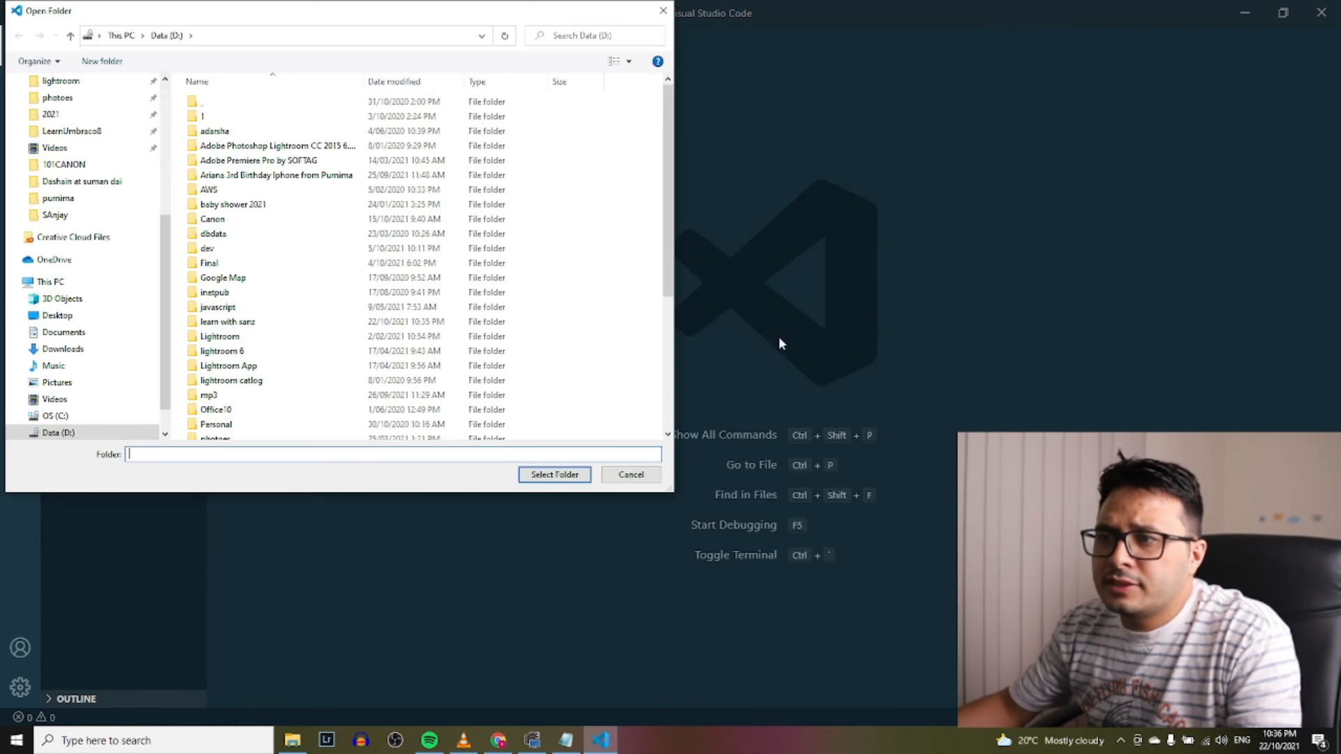
{"action": "left_click", "coordinate": [576, 456]}
{"action": "key", "text": "ctrl+v"}
{"action": "key", "text": "Return"}
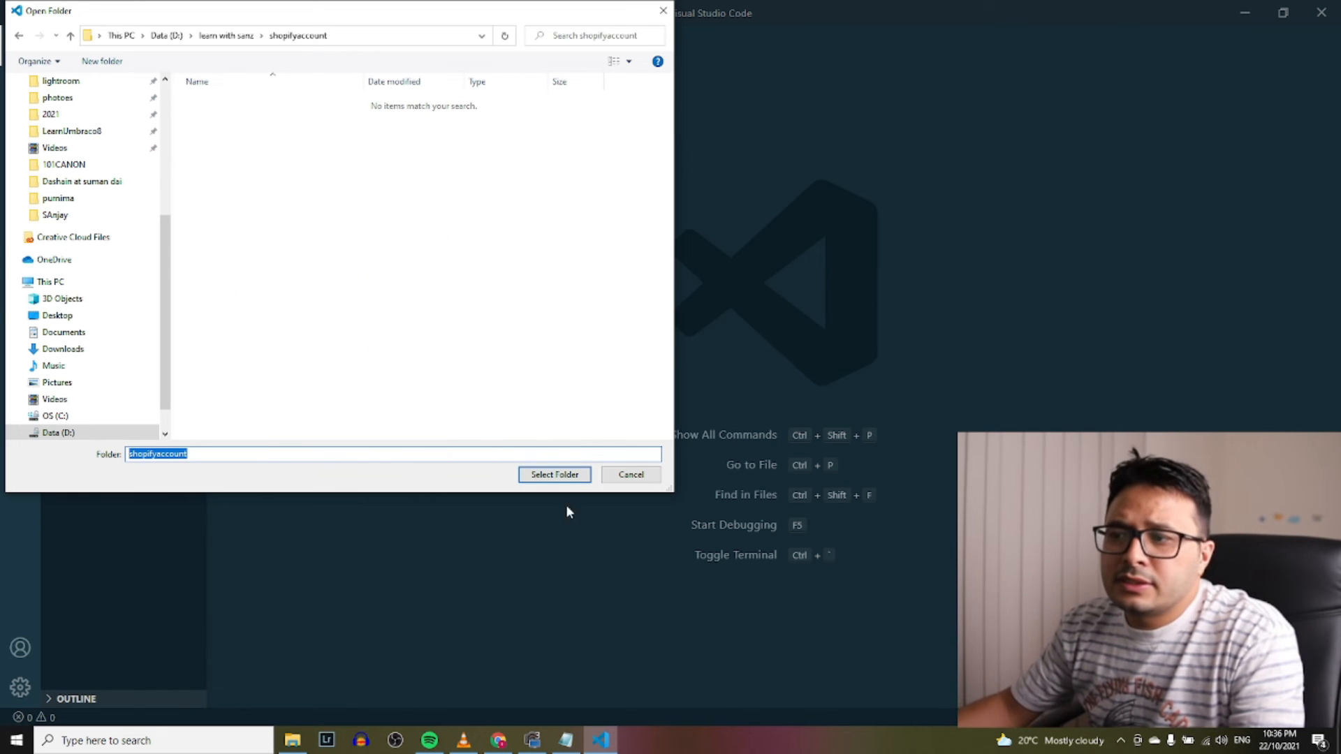
{"action": "left_click", "coordinate": [553, 474]}
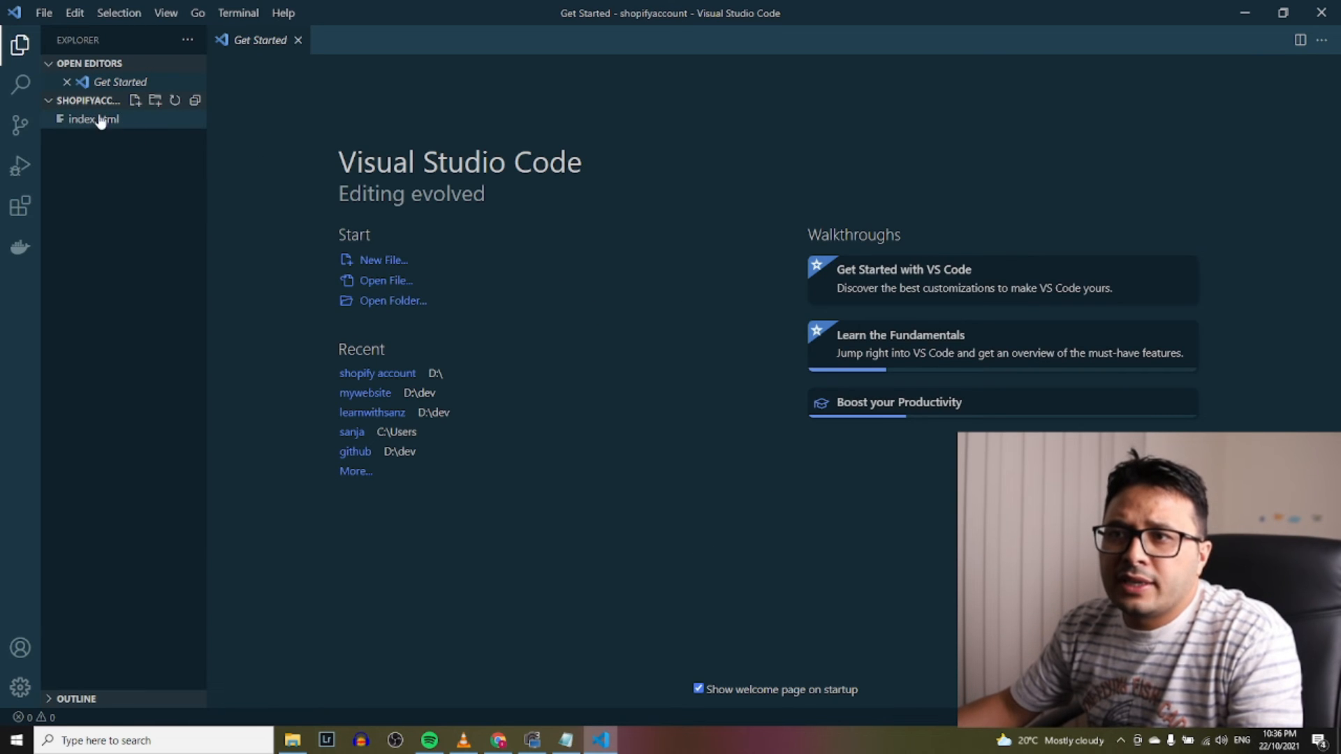
Fill index.html with the HTML5 boilerplate via the ! shortcut and save it
{"action": "left_click", "coordinate": [98, 120]}
{"action": "left_click", "coordinate": [832, 387]}
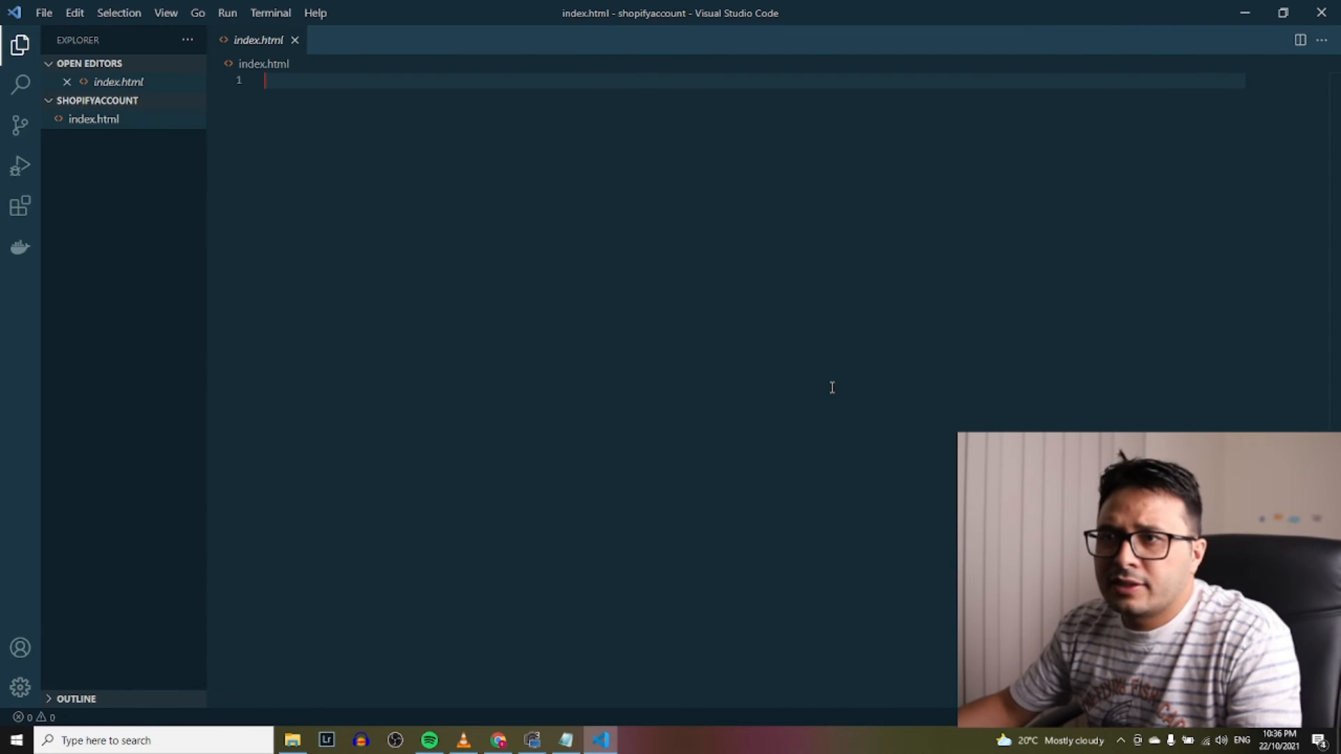
{"action": "type", "text": "!"}
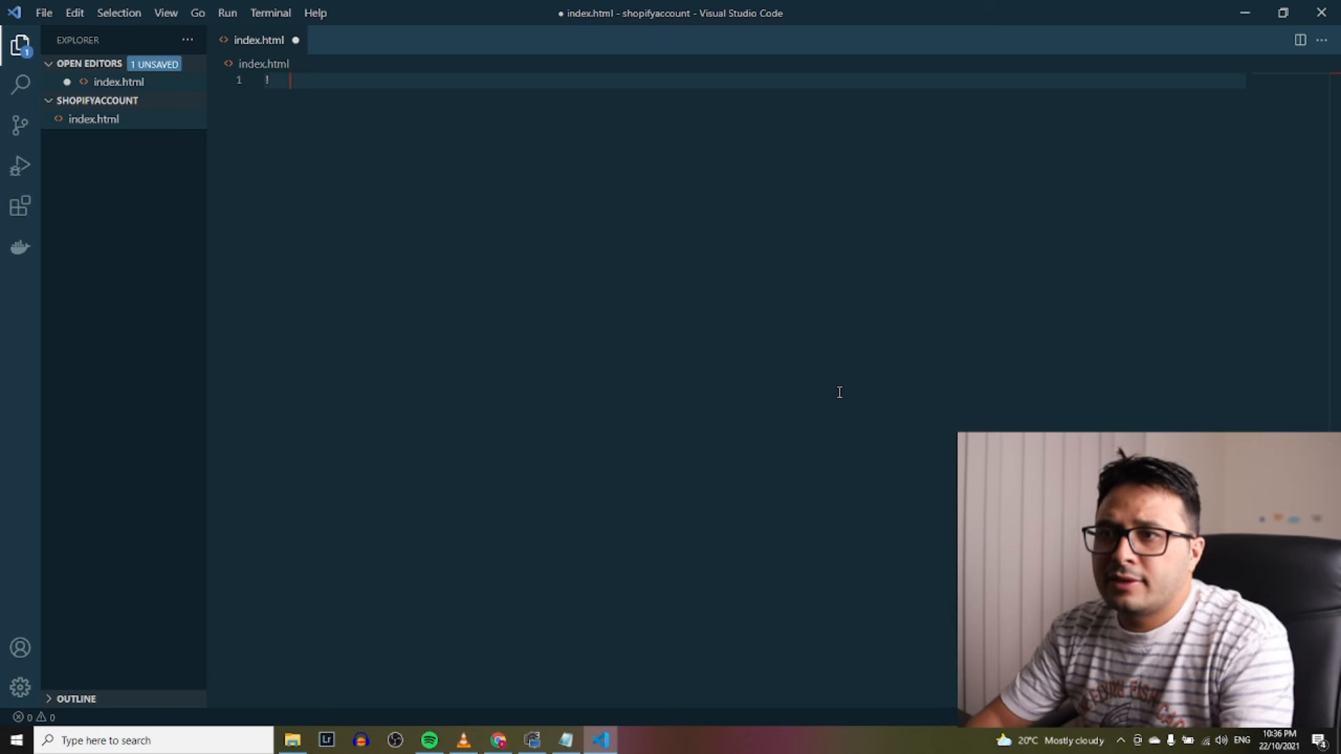
{"action": "key", "text": "BackSpace"}
{"action": "type", "text": "!"}
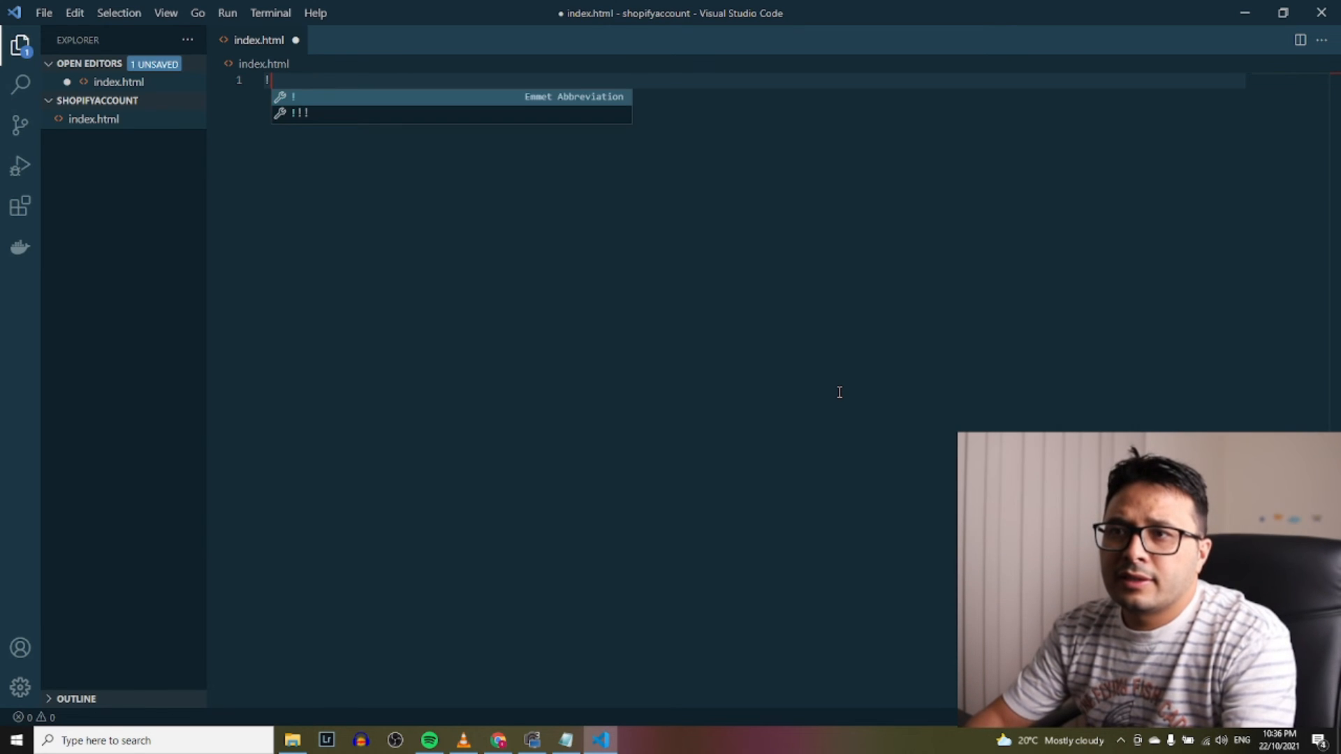
{"action": "key", "text": "Return"}
{"action": "key", "text": "ctrl+s"}
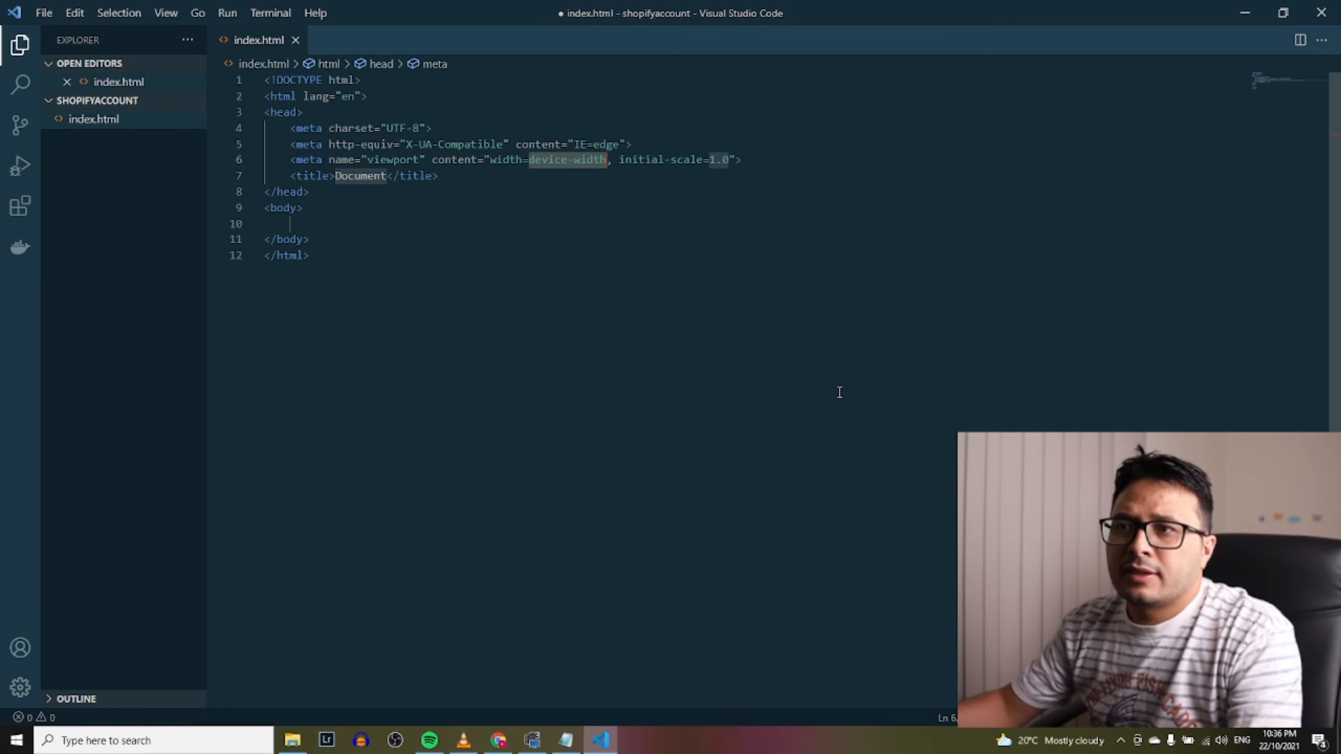
{"action": "left_click", "coordinate": [435, 229]}
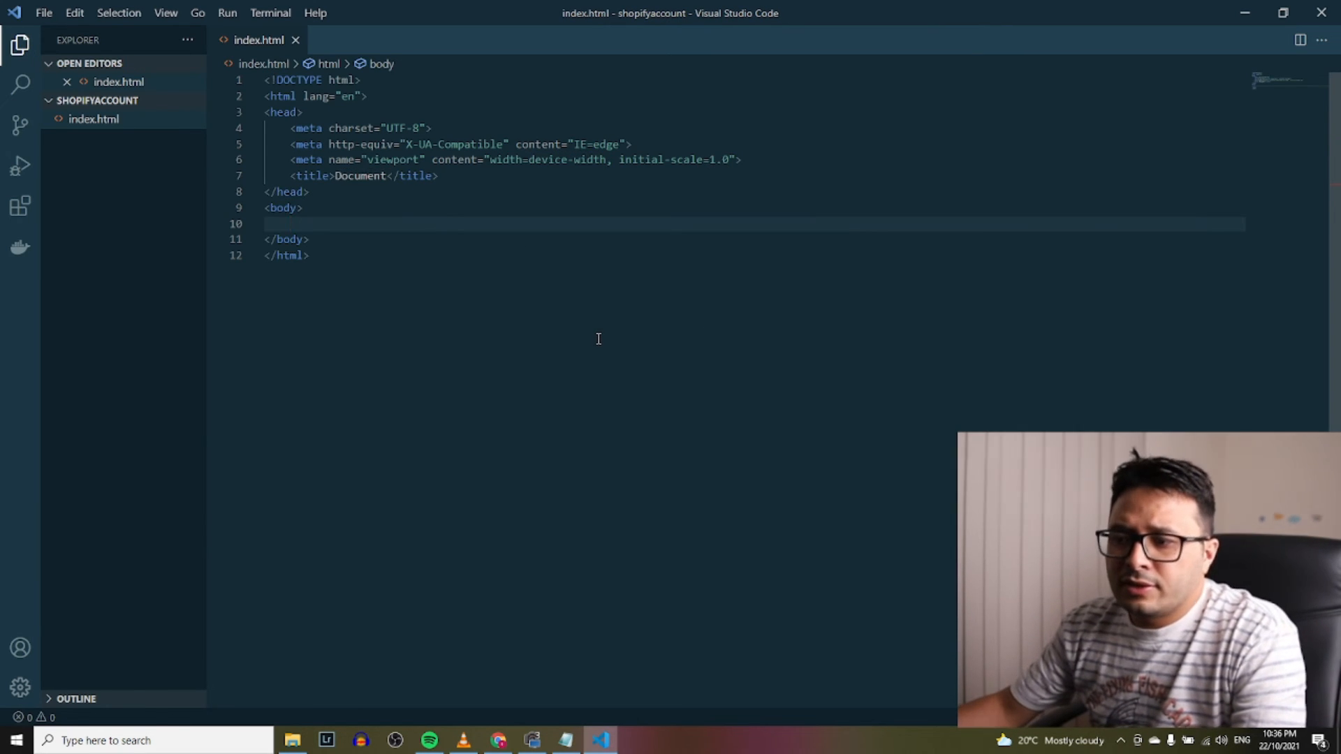
Copy the Buy Button embed code again from the Shopify page in the browser
{"action": "left_click", "coordinate": [496, 743]}
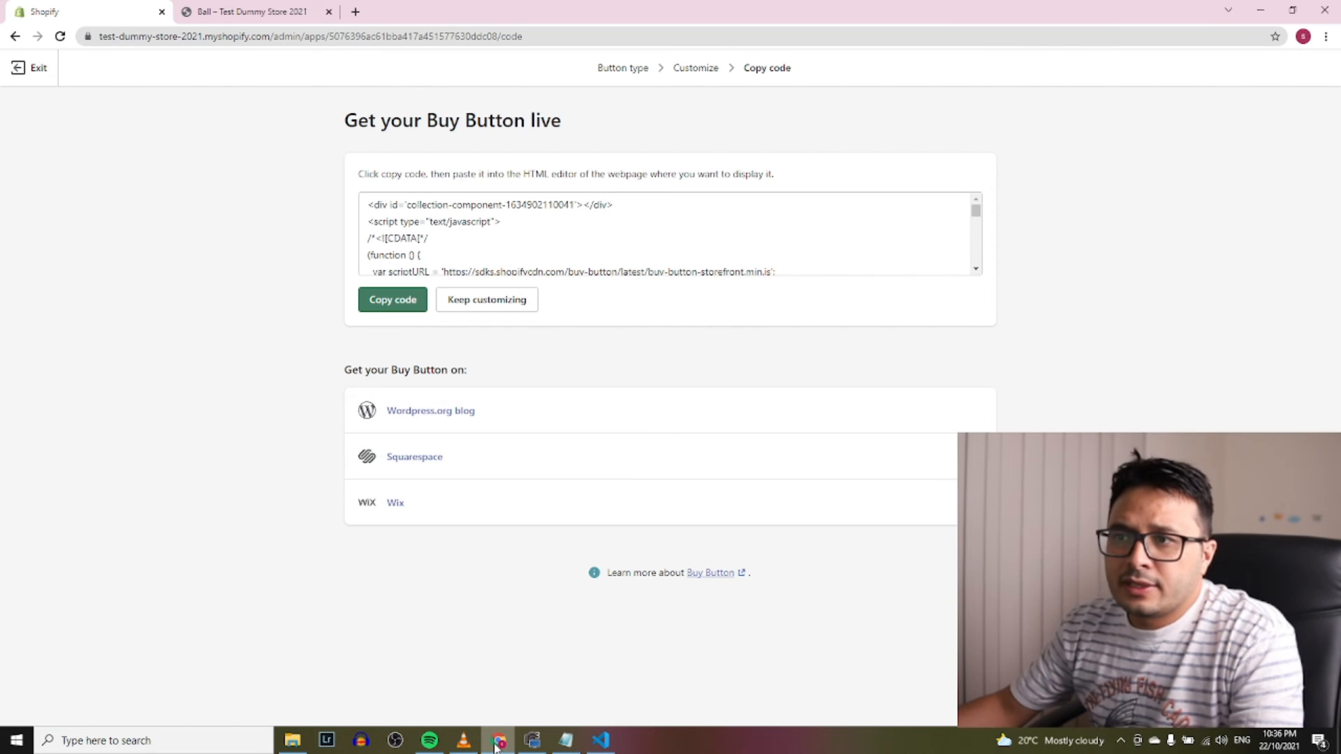
{"action": "left_click", "coordinate": [368, 203]}
{"action": "left_click", "coordinate": [381, 307]}
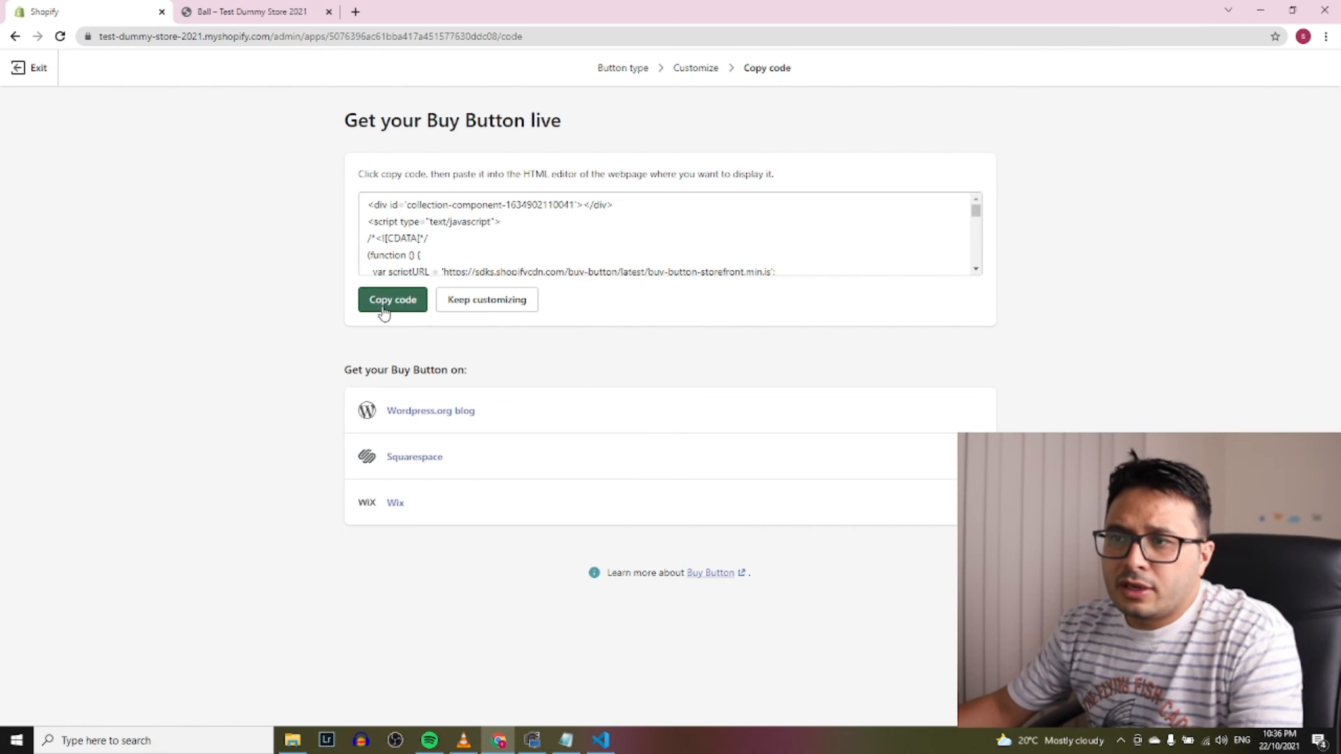
{"action": "left_click", "coordinate": [1265, 7]}
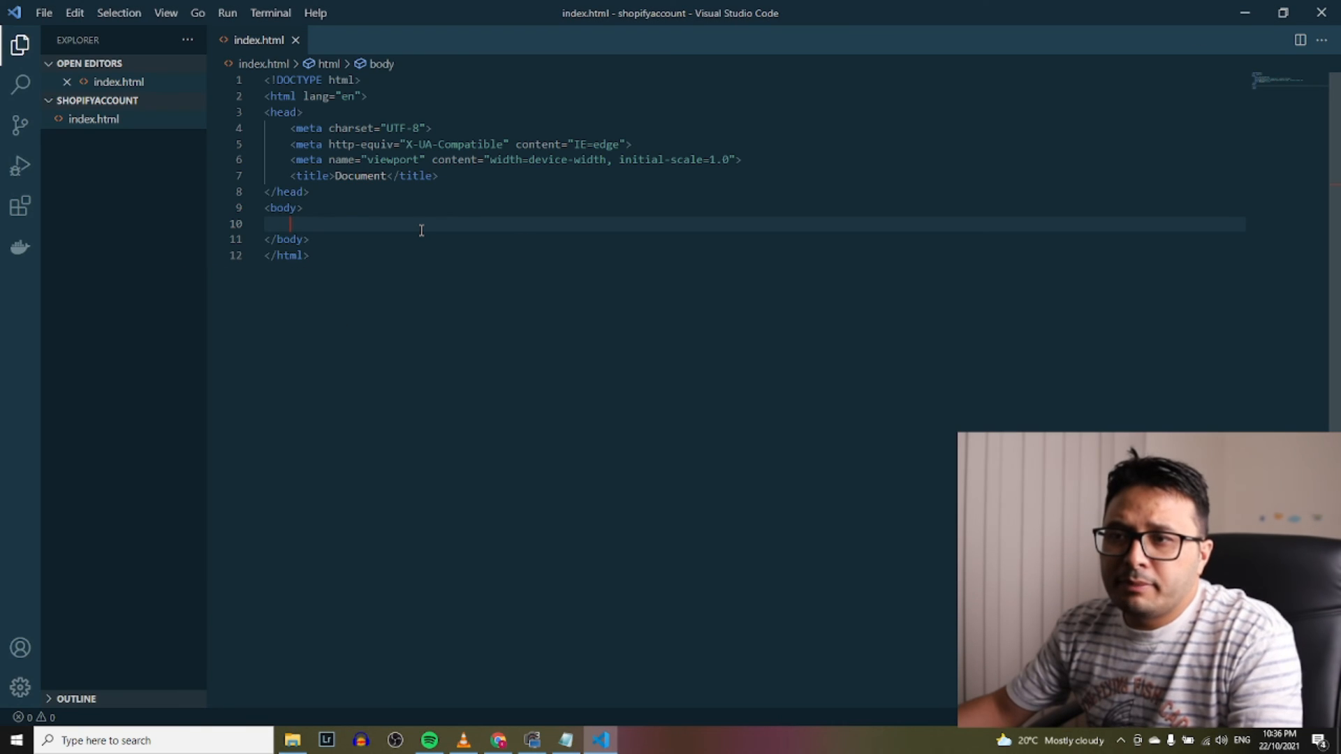
Paste the collection embed code into index.html's body, save, and serve it with Live Server at 127.0.0.1:5500
{"action": "key", "text": "ctrl+v"}
{"action": "scroll", "coordinate": [643, 387], "scroll_direction": "up", "scroll_amount": 10}
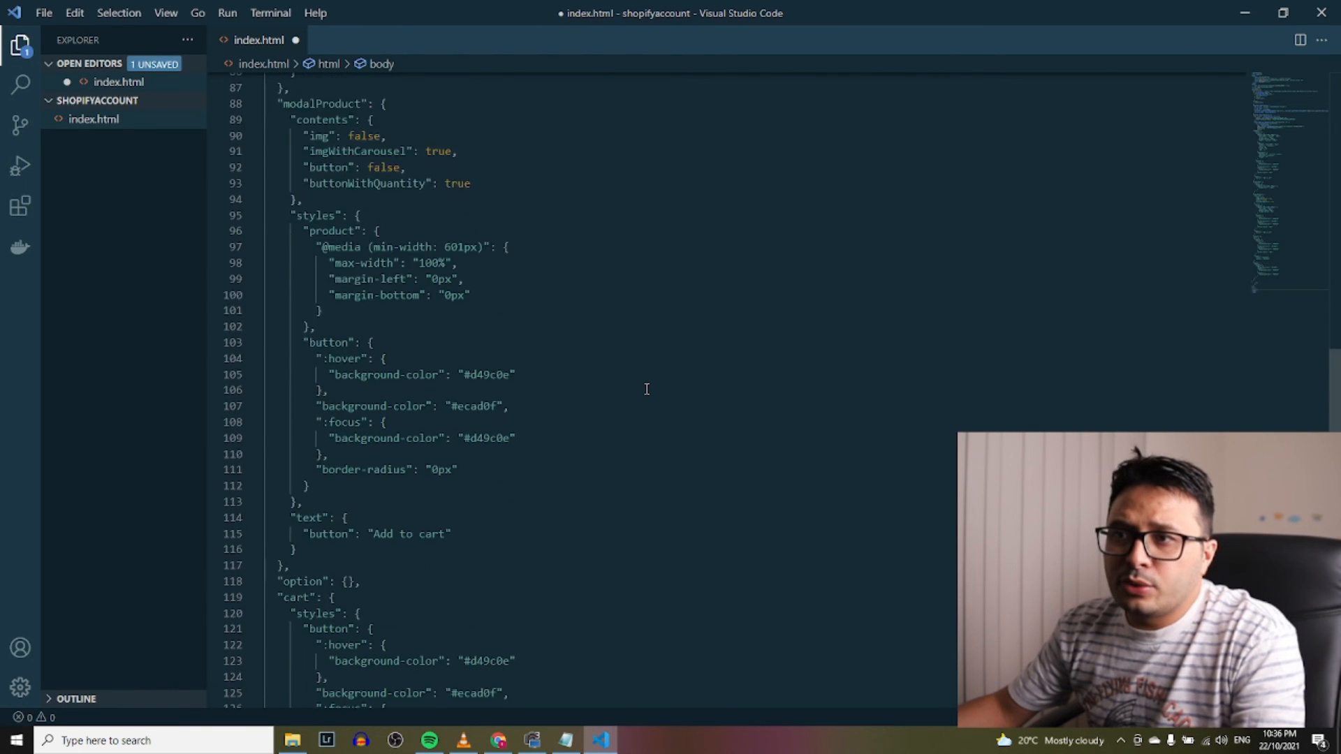
{"action": "scroll", "coordinate": [646, 389], "scroll_direction": "up", "scroll_amount": 10}
{"action": "key", "text": "ctrl+s"}
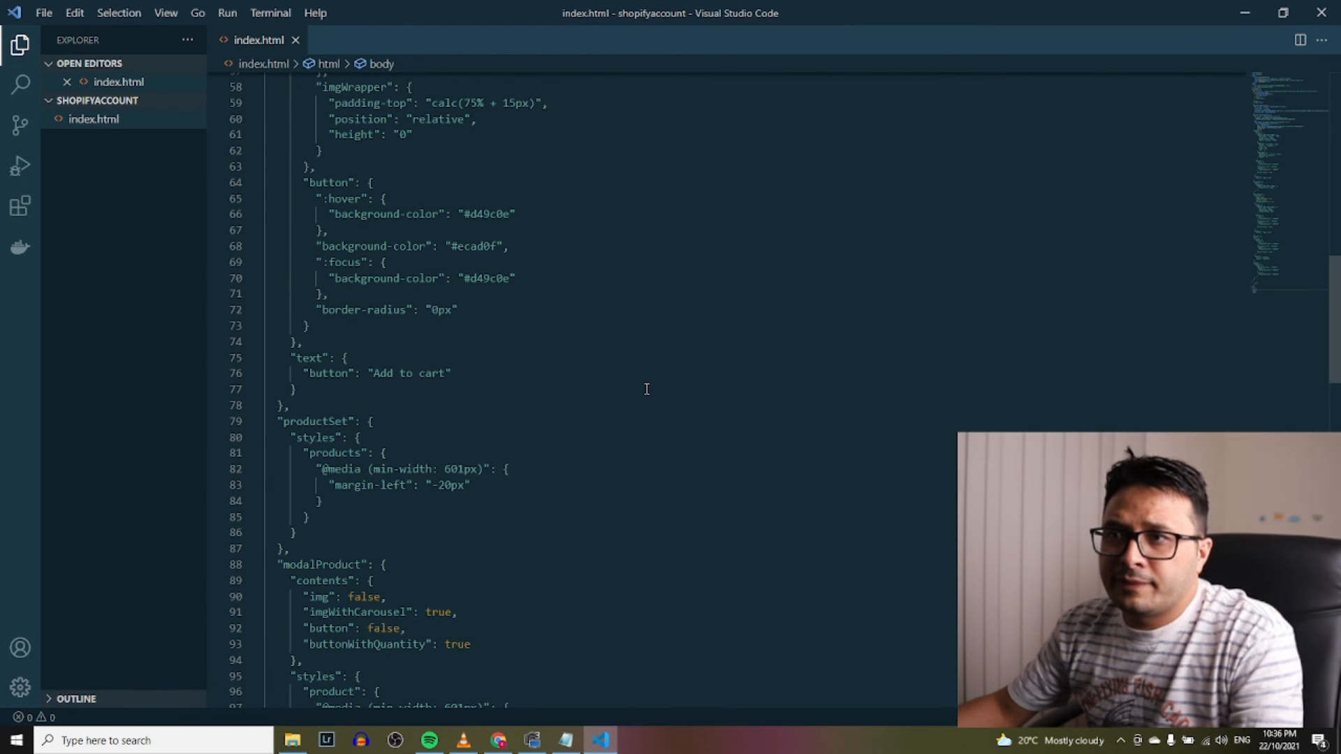
{"action": "right_click", "coordinate": [608, 215]}
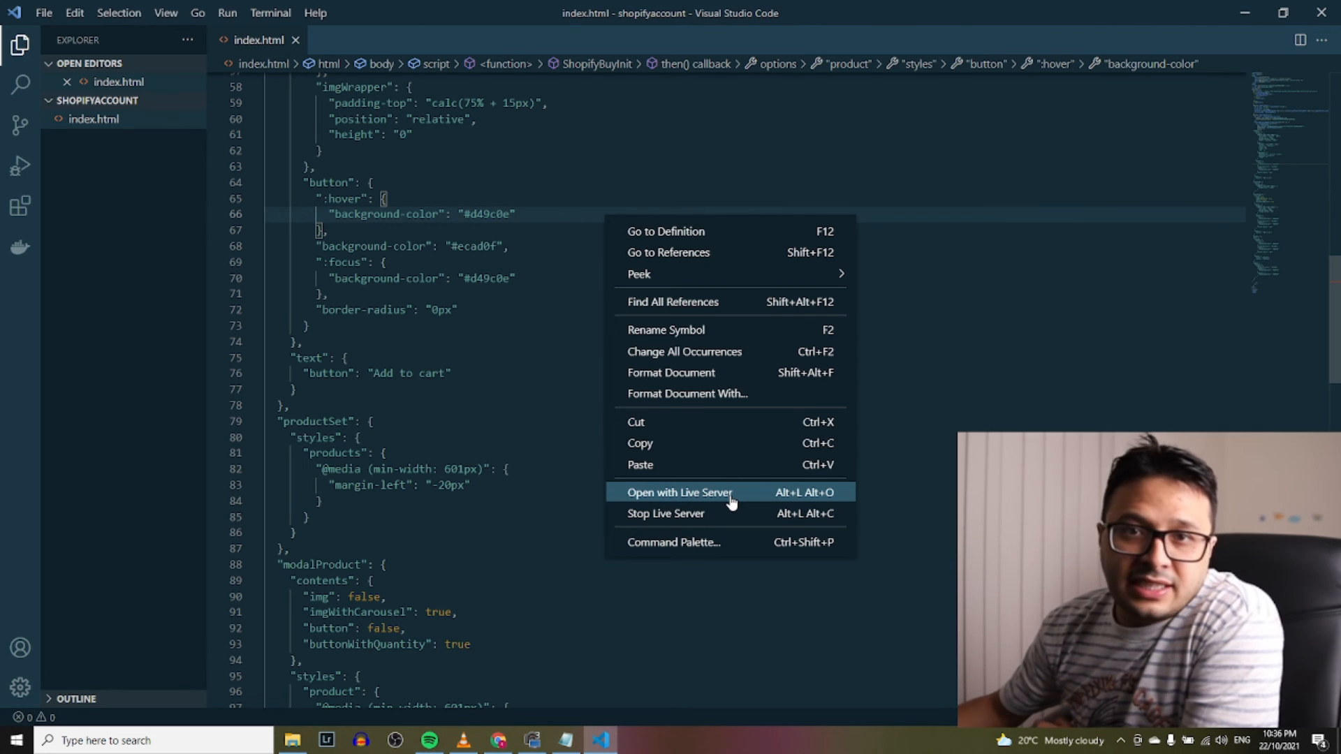
{"action": "left_click", "coordinate": [689, 497]}
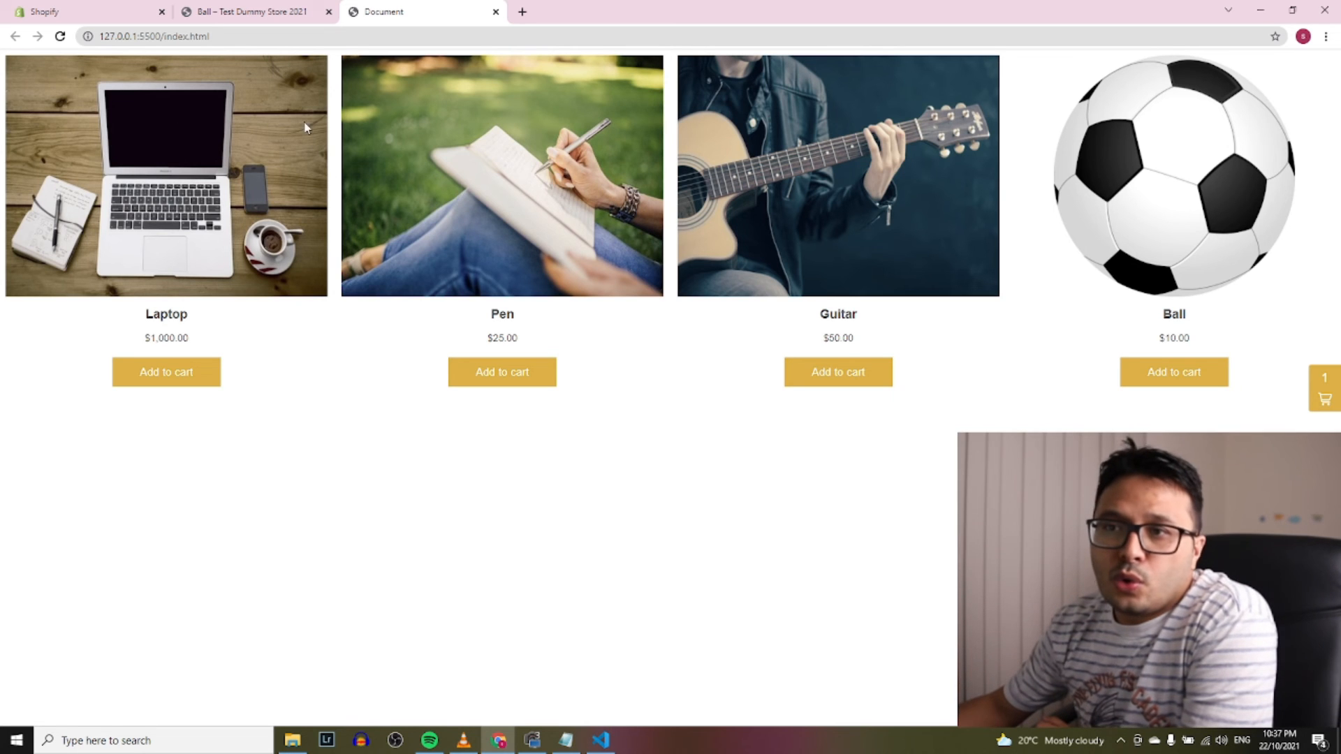
{"action": "left_click", "coordinate": [131, 15]}
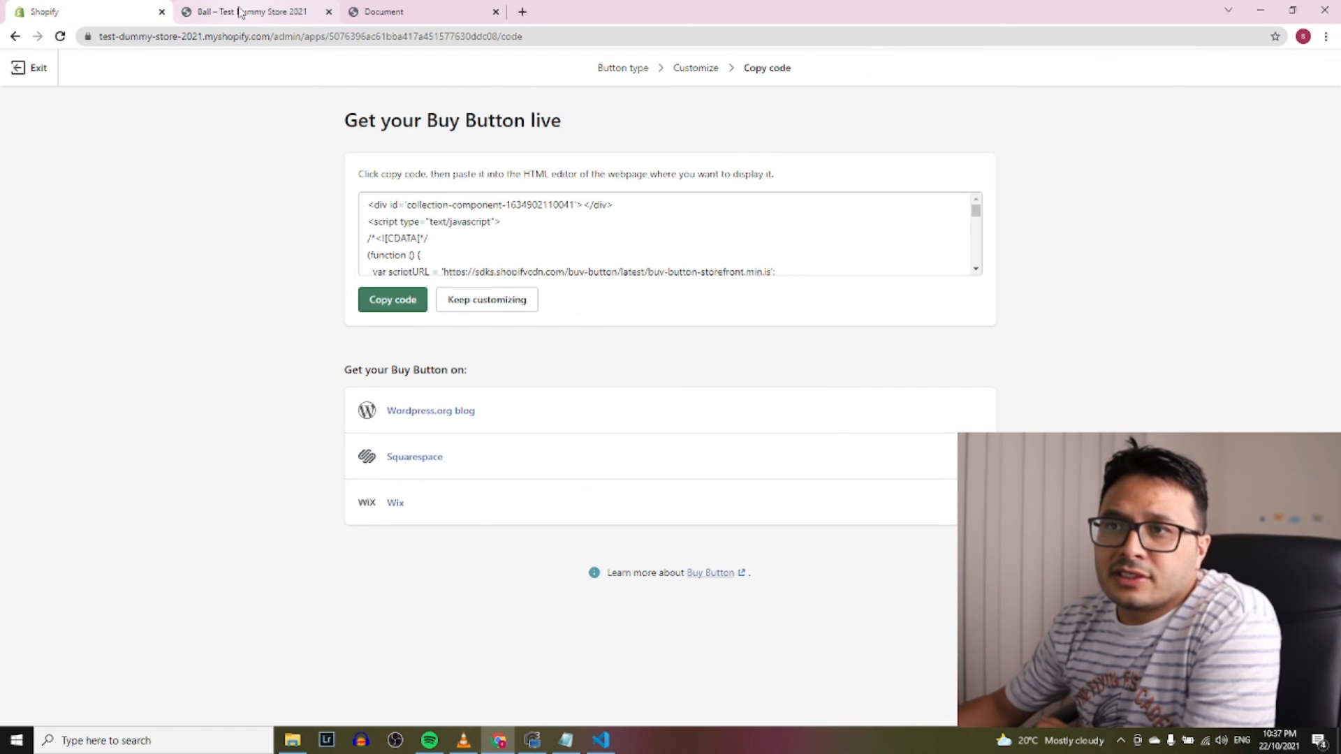
{"action": "left_click", "coordinate": [180, 14]}
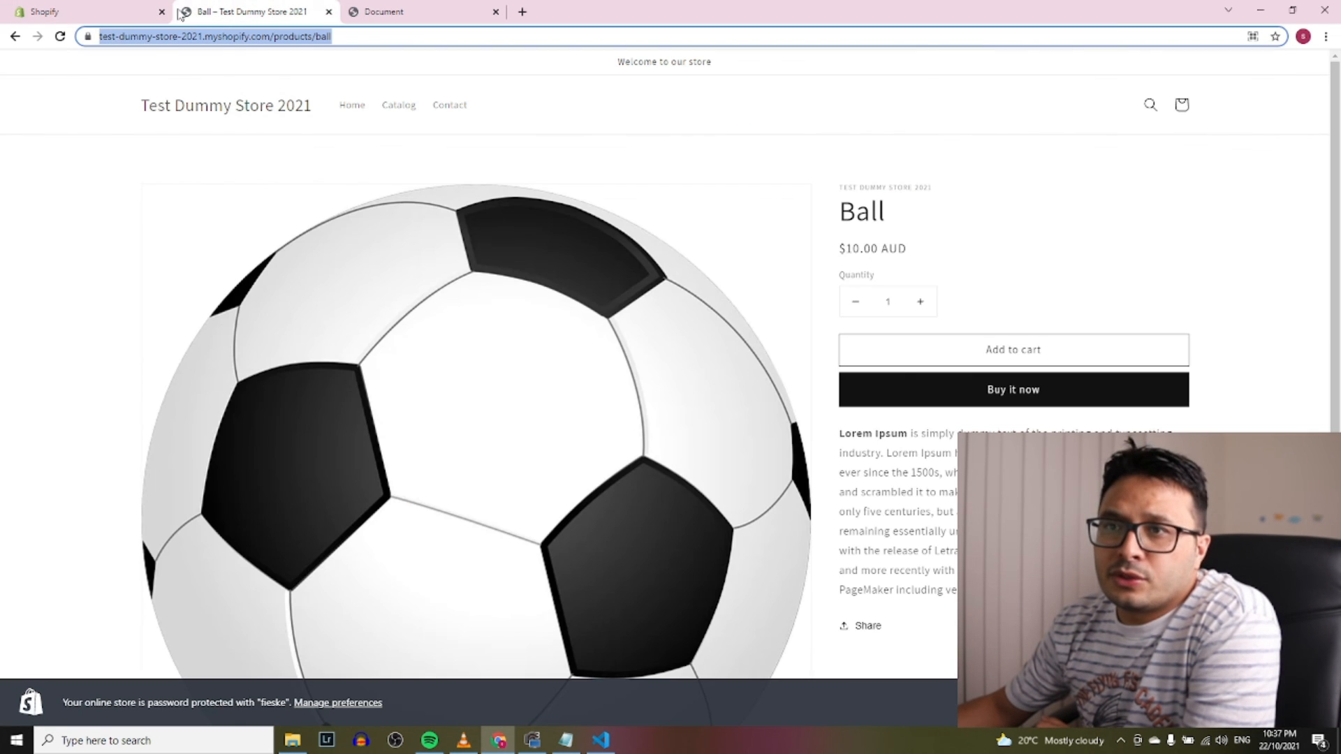
{"action": "left_click", "coordinate": [15, 35]}
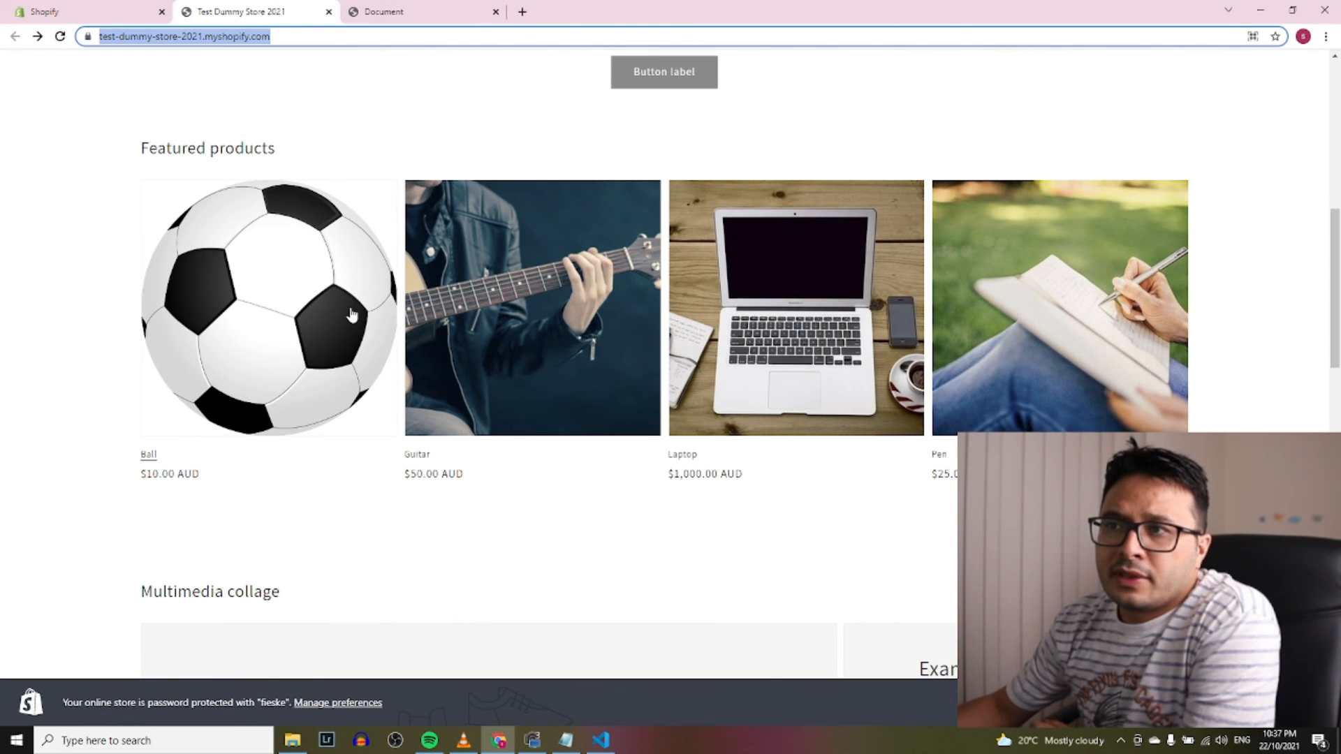
{"action": "left_click", "coordinate": [411, 9]}
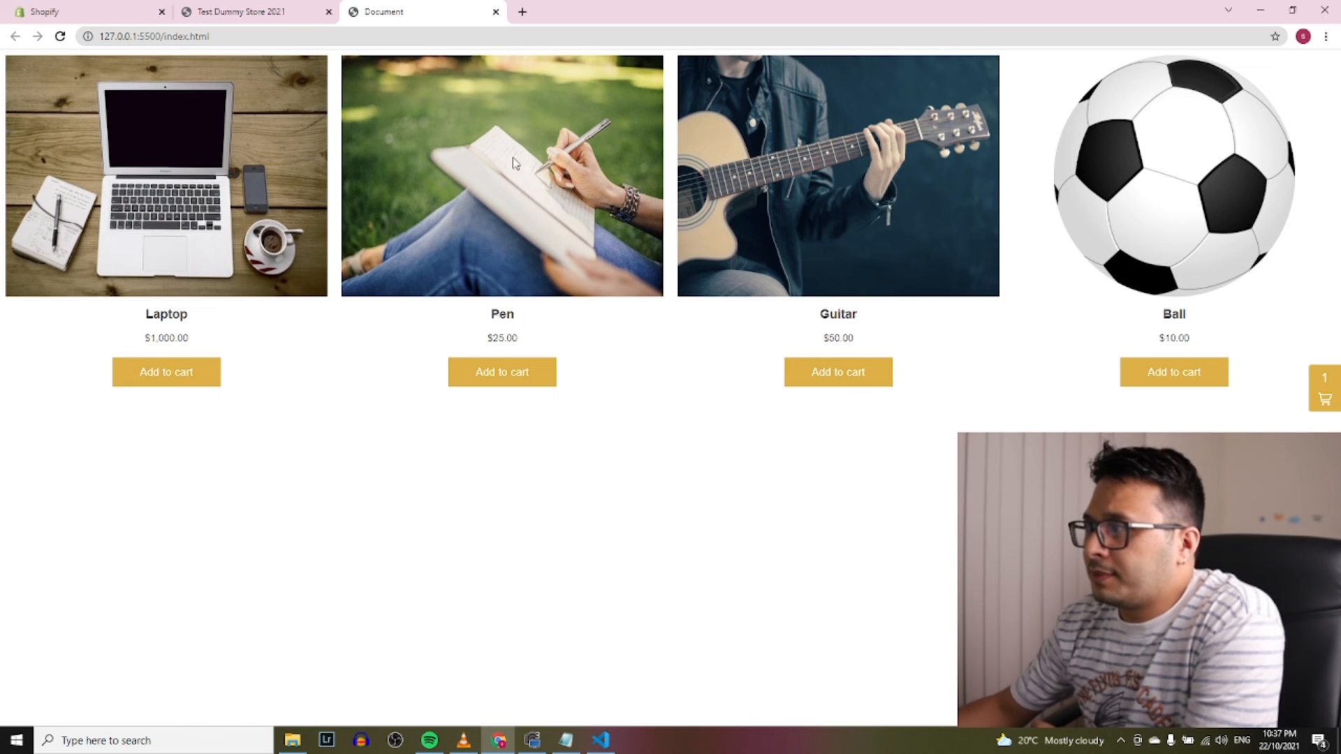
Add Laptop, Pen and Guitar to the cart, giving 2 Laptops ($2,000.00), a $25.00 Pen and a $50.00 Guitar
{"action": "left_click", "coordinate": [169, 380]}
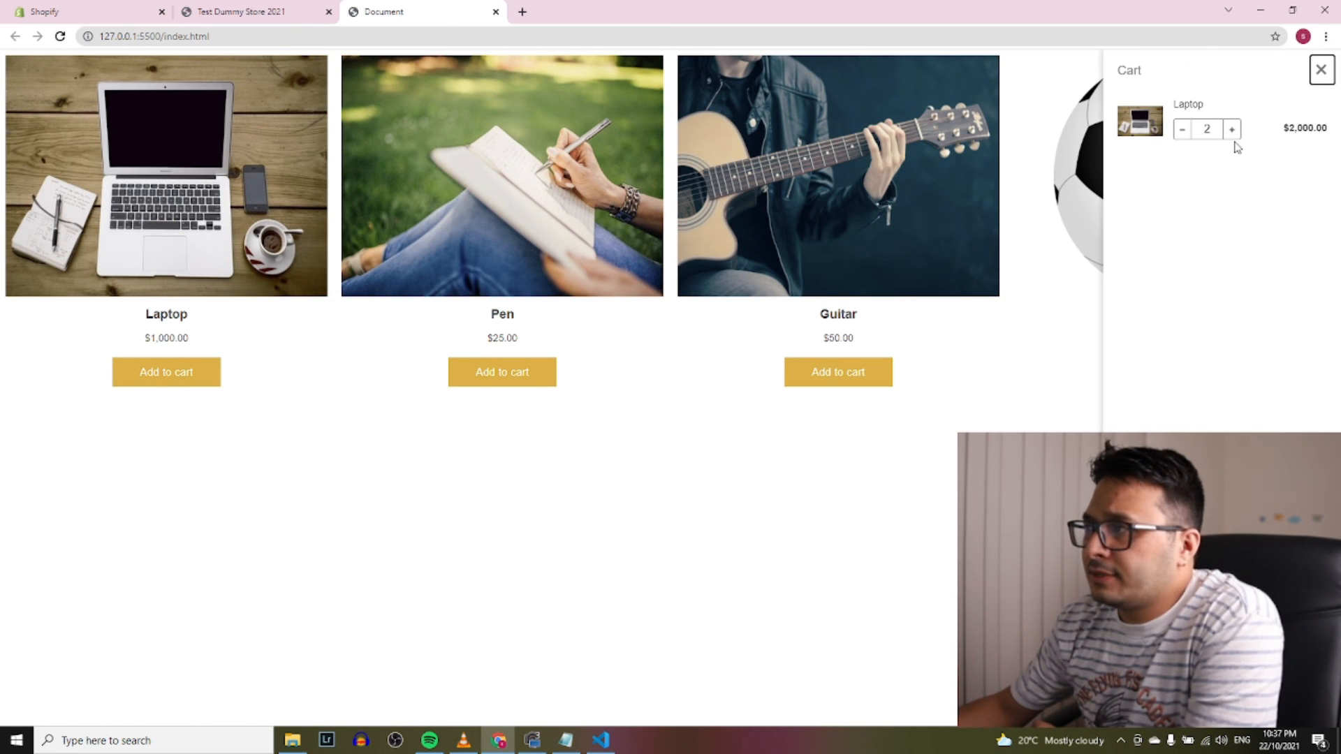
{"action": "left_click", "coordinate": [502, 384]}
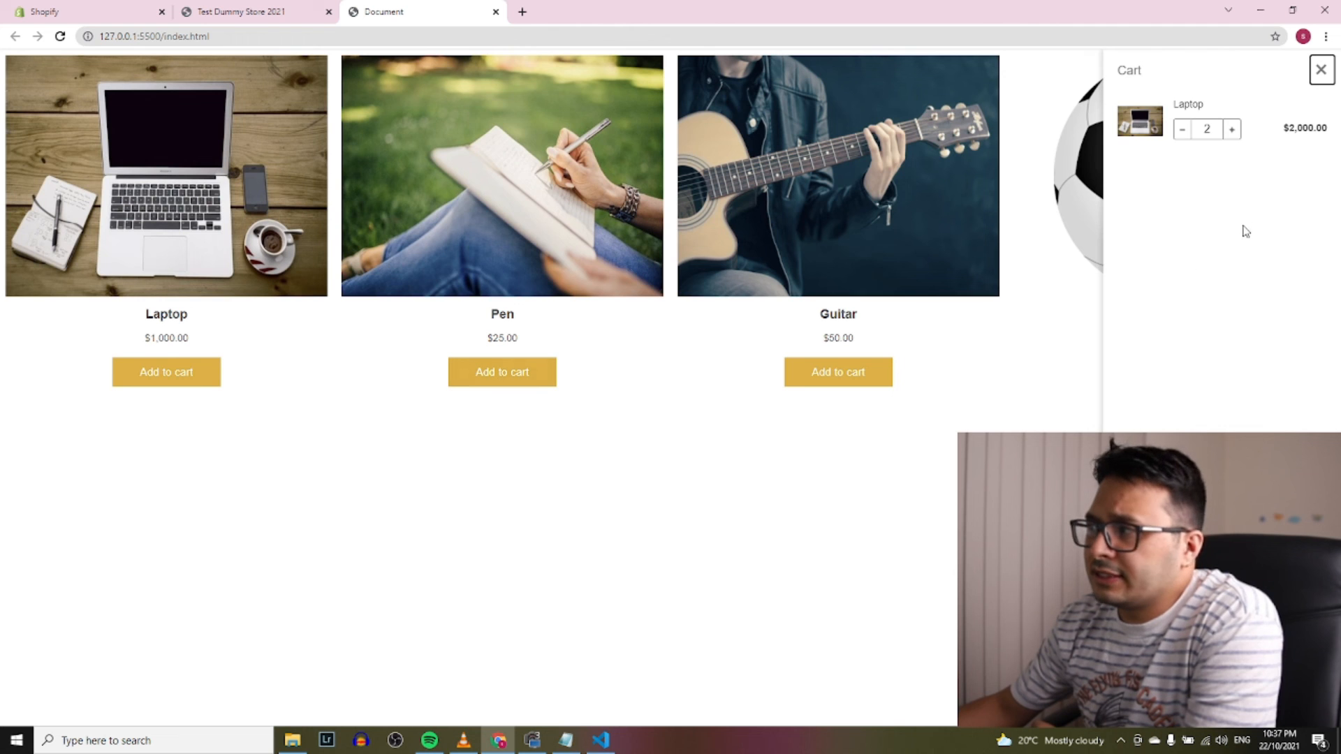
{"action": "left_click", "coordinate": [863, 381]}
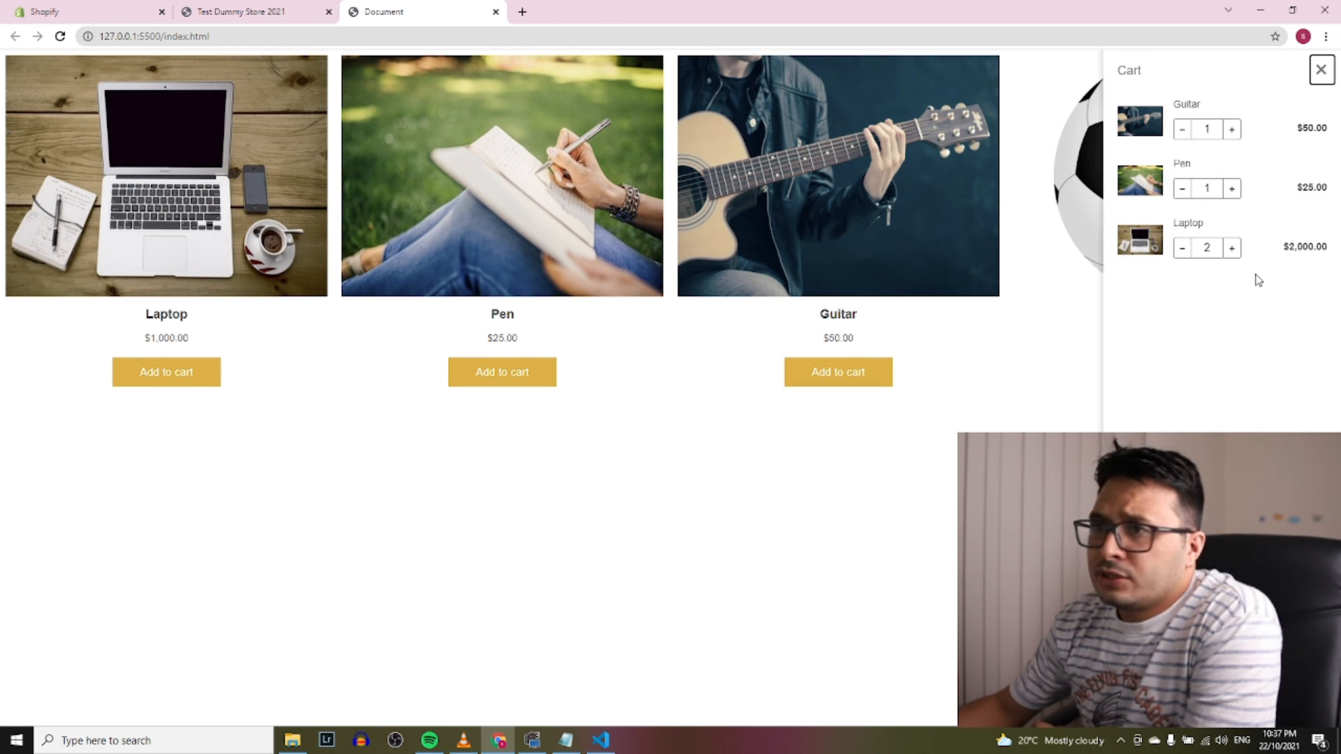